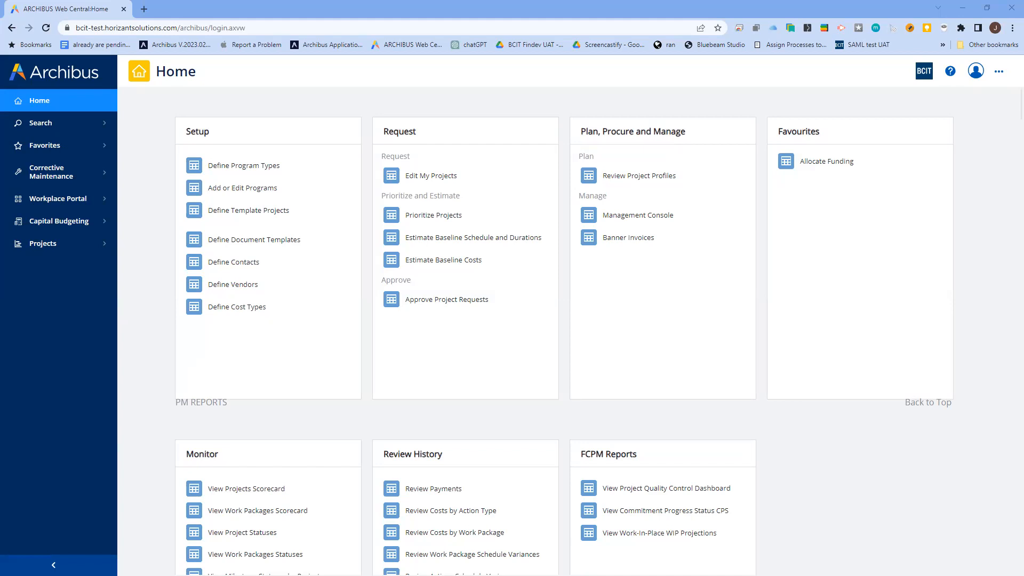
Step: Open the Management Console for managing projects from the home page
click(53, 564)
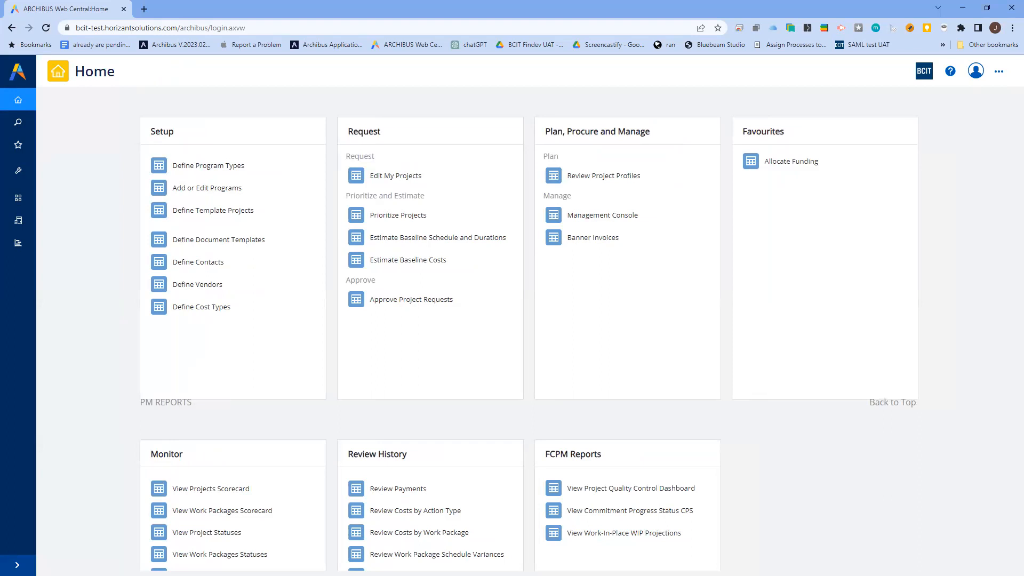
click(18, 565)
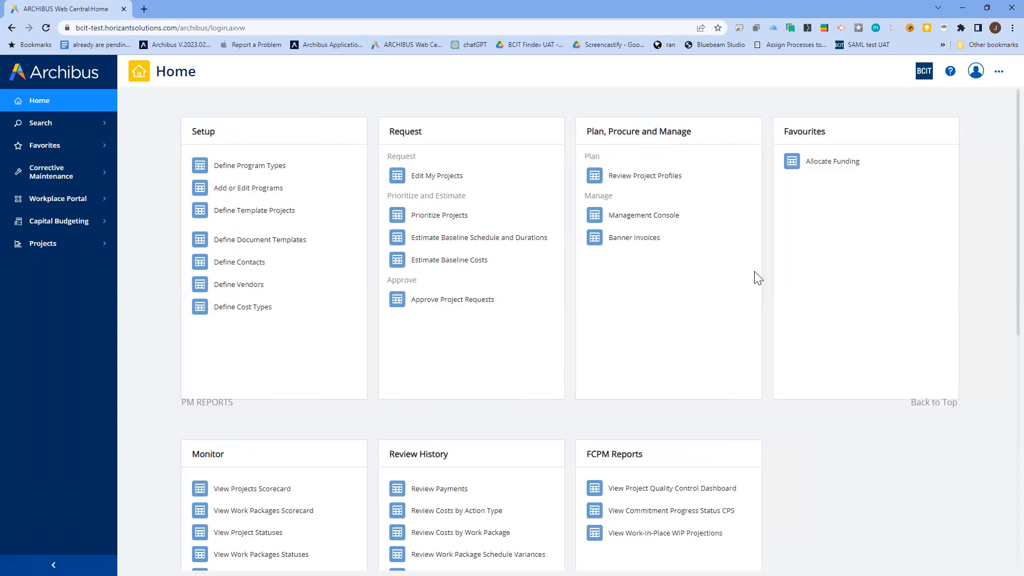
click(654, 218)
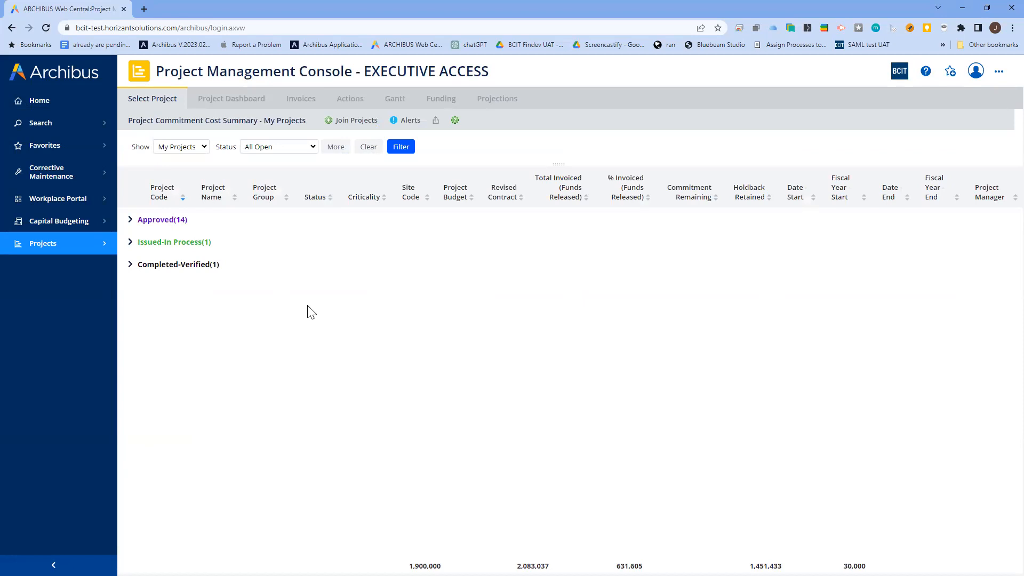
Step: Review the project status options, the additional filter fields and the list of selectable project codes, leaving all filters unset
click(310, 148)
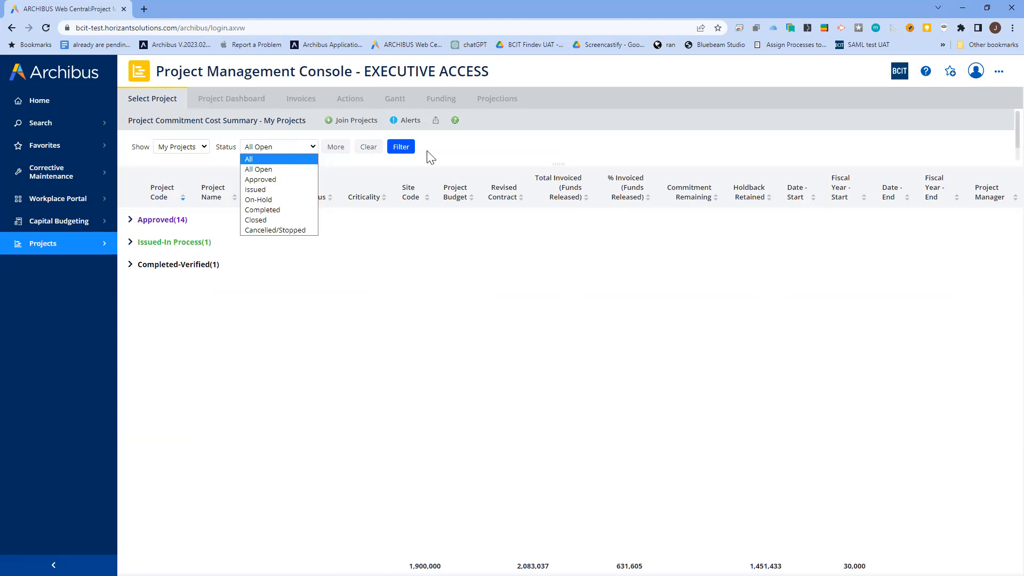
click(496, 154)
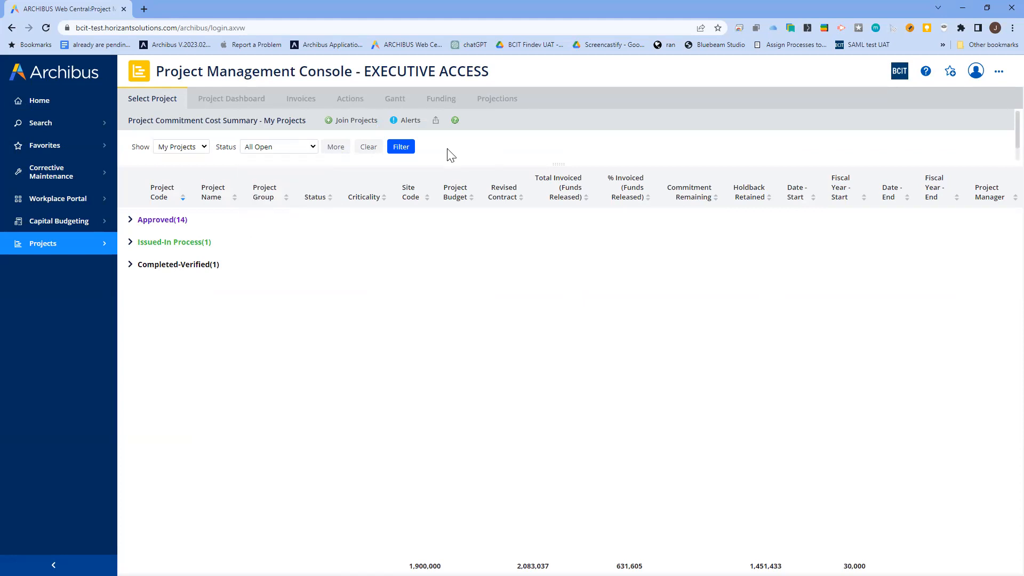
click(336, 147)
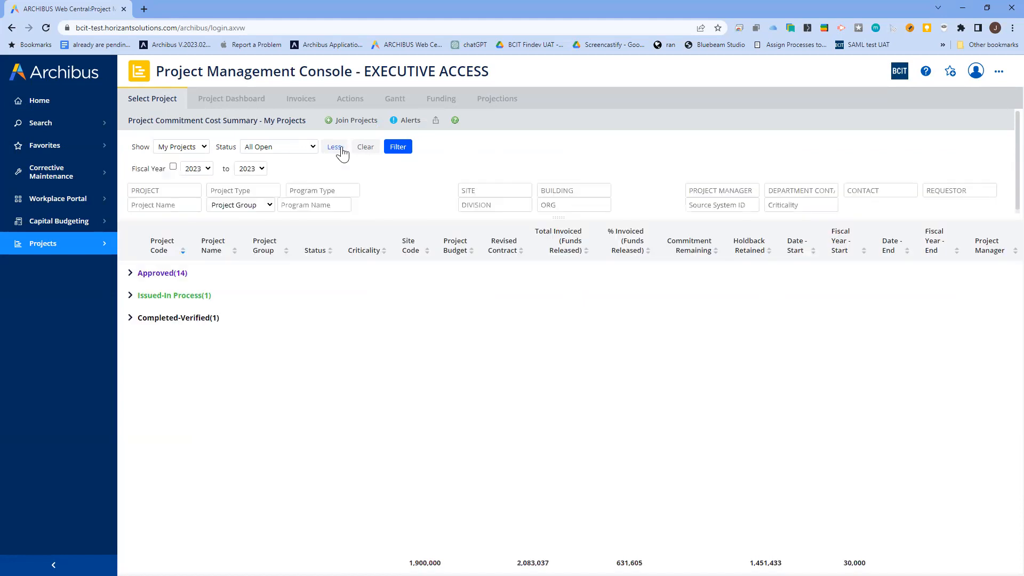
click(195, 191)
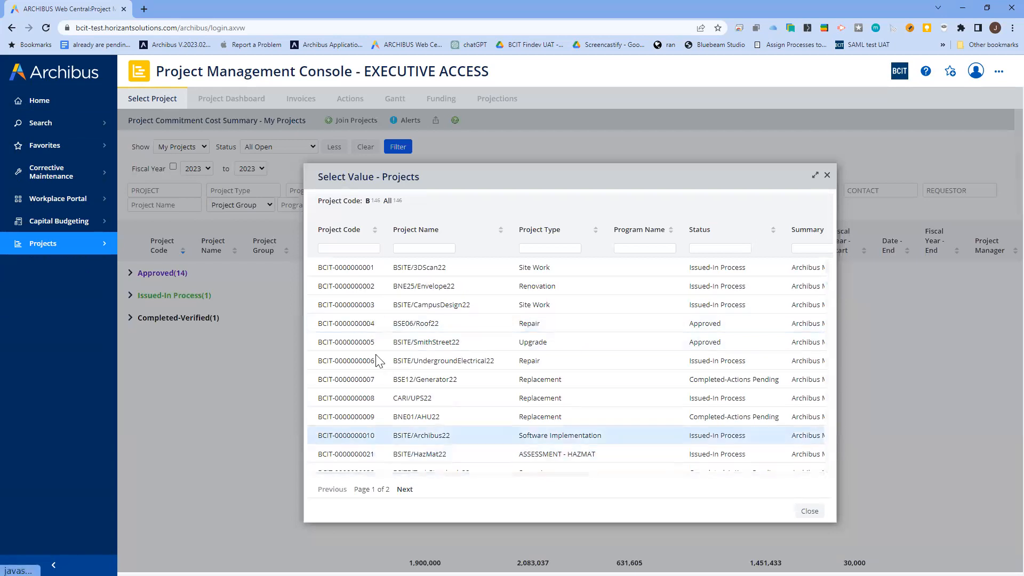
click(827, 175)
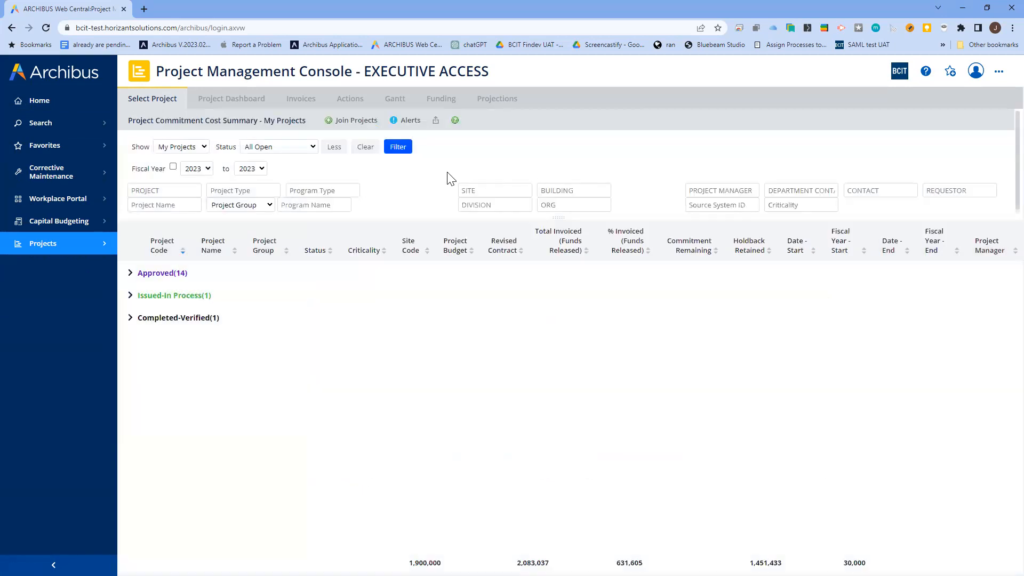
click(338, 150)
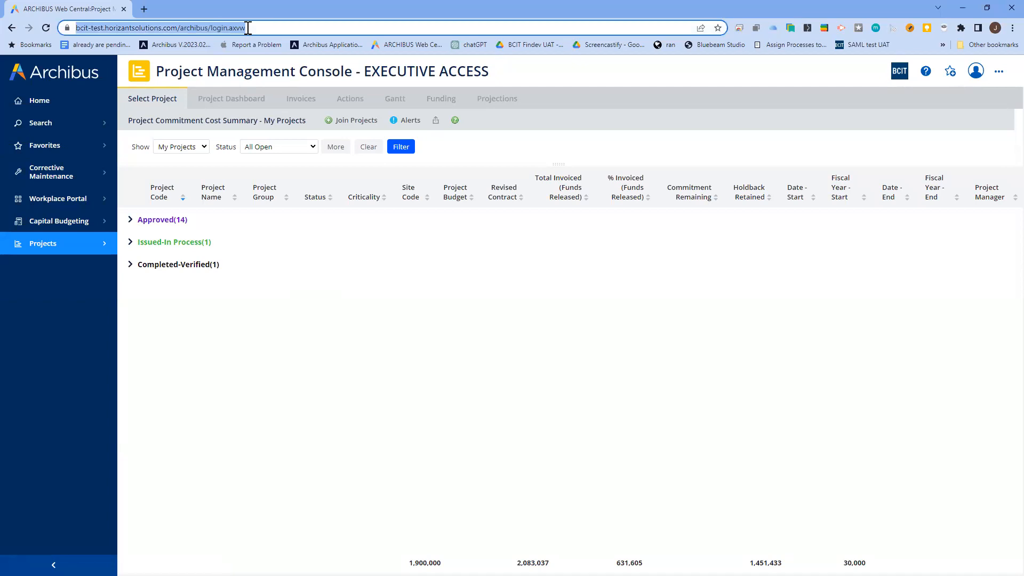
Step: Expand the Approved project group and open the dashboard of the Findev 2 project
click(356, 272)
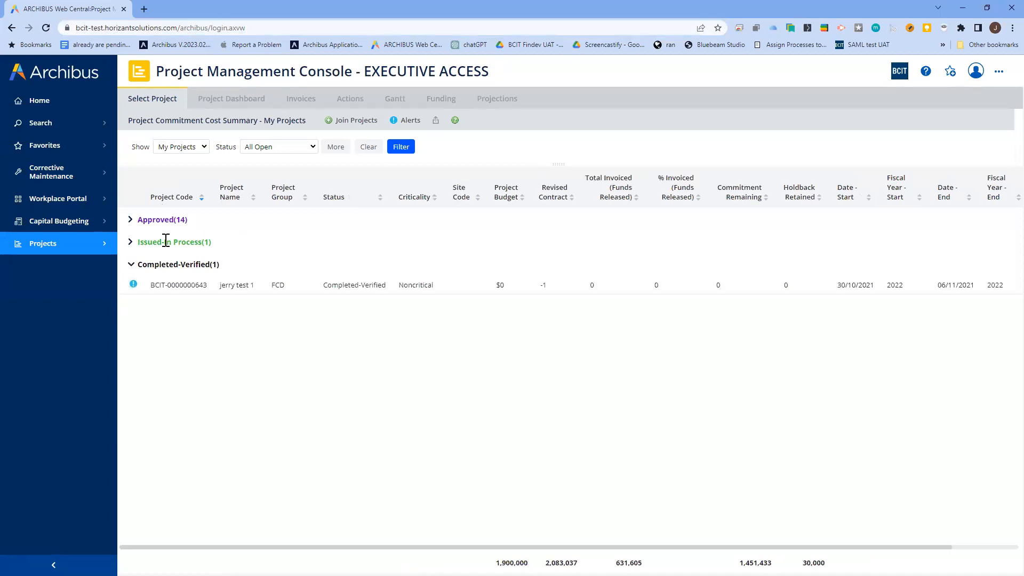
click(131, 265)
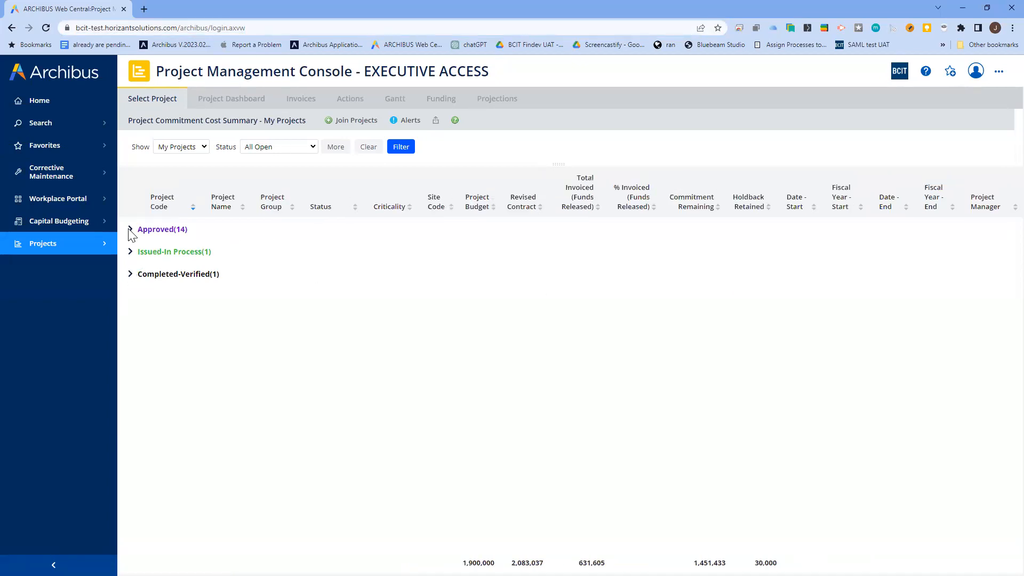
click(130, 229)
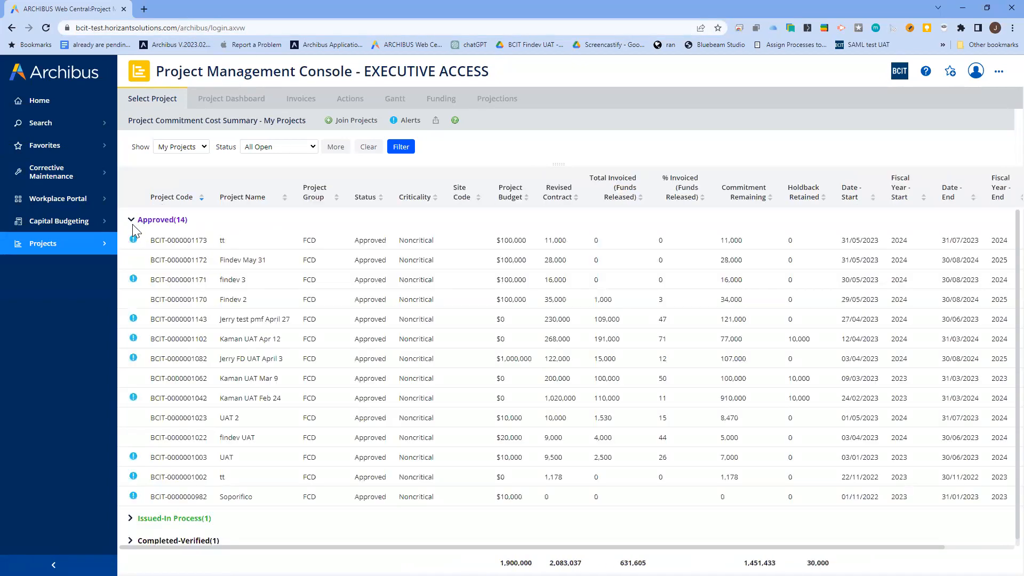
click(190, 301)
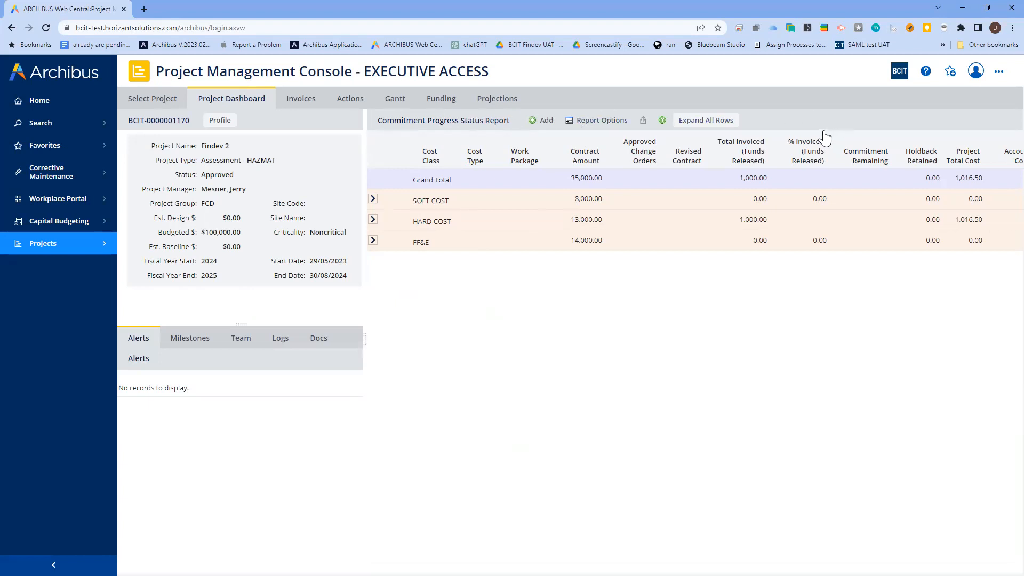
Step: Expand all rows of the Commitment Progress Status Report and collapse them again to compare both views
click(717, 123)
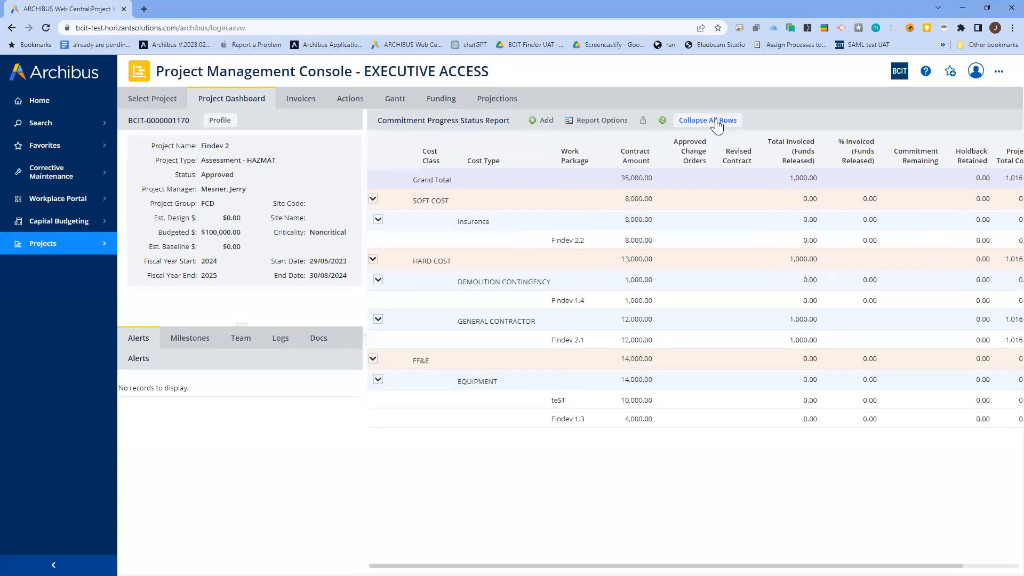
click(716, 122)
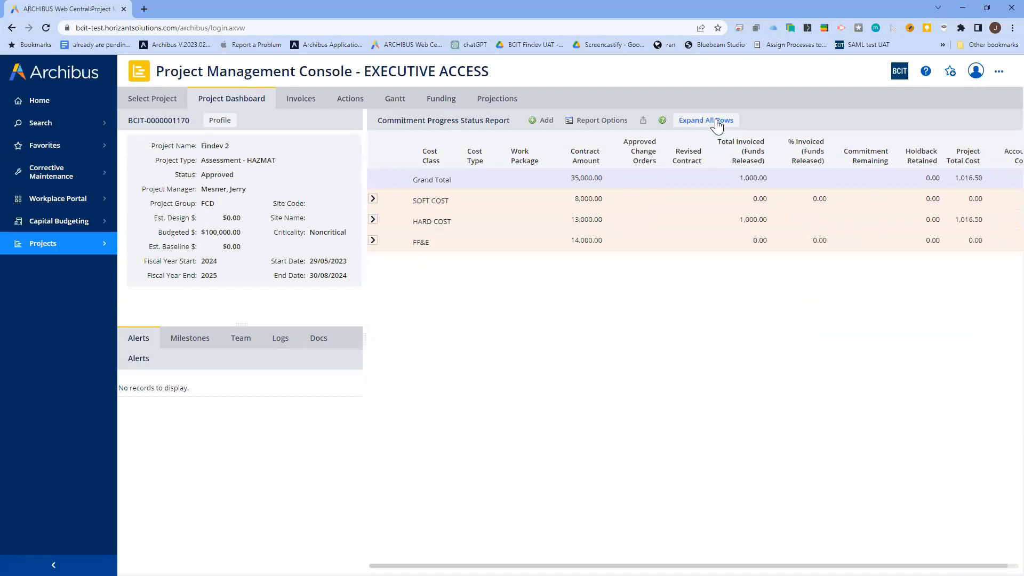
click(717, 123)
click(716, 123)
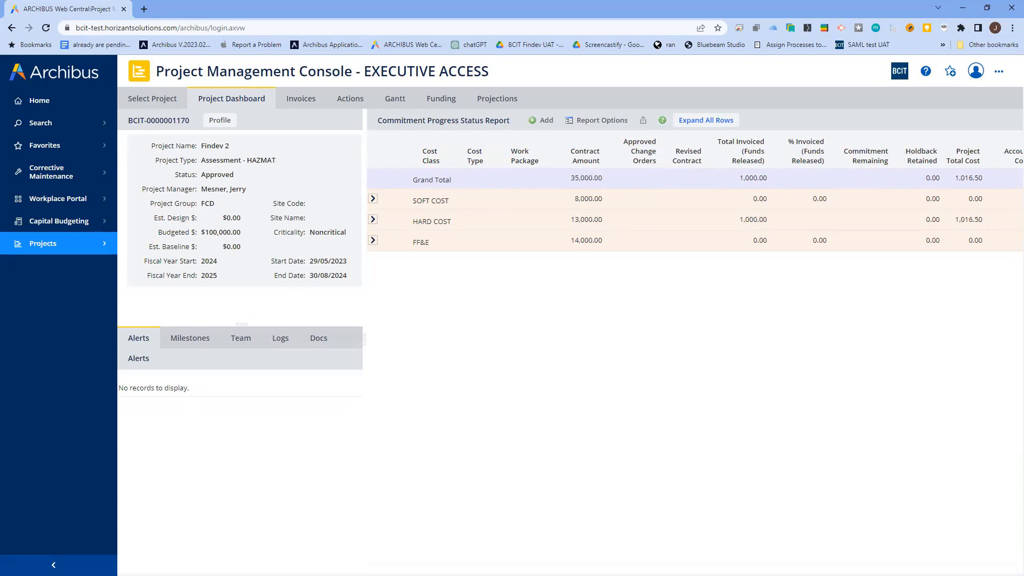
Step: Collapse the navigation sidebar and reduce the page zoom one level, closing the report's help window after opening it
click(53, 565)
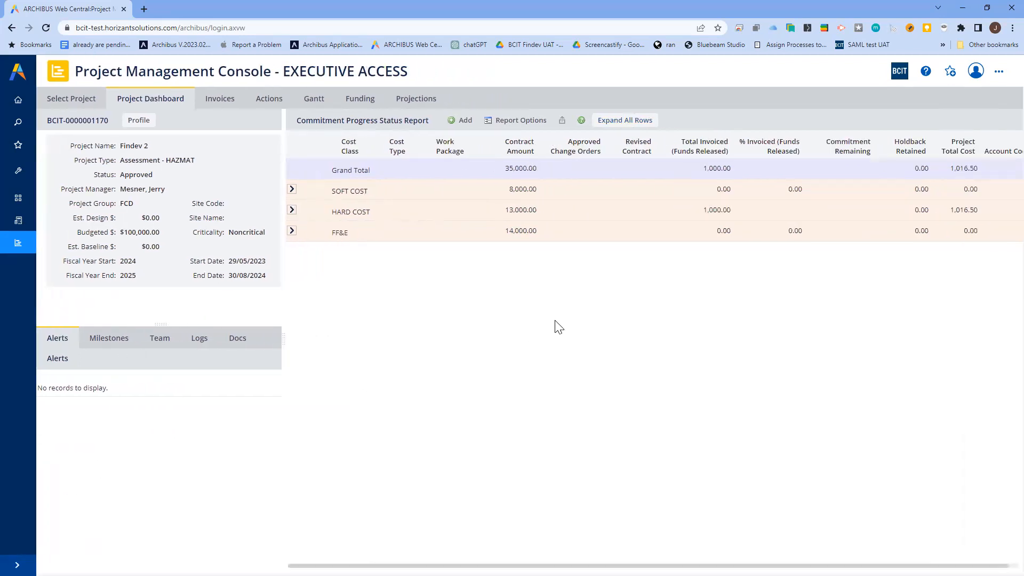
key(ctrl+minus)
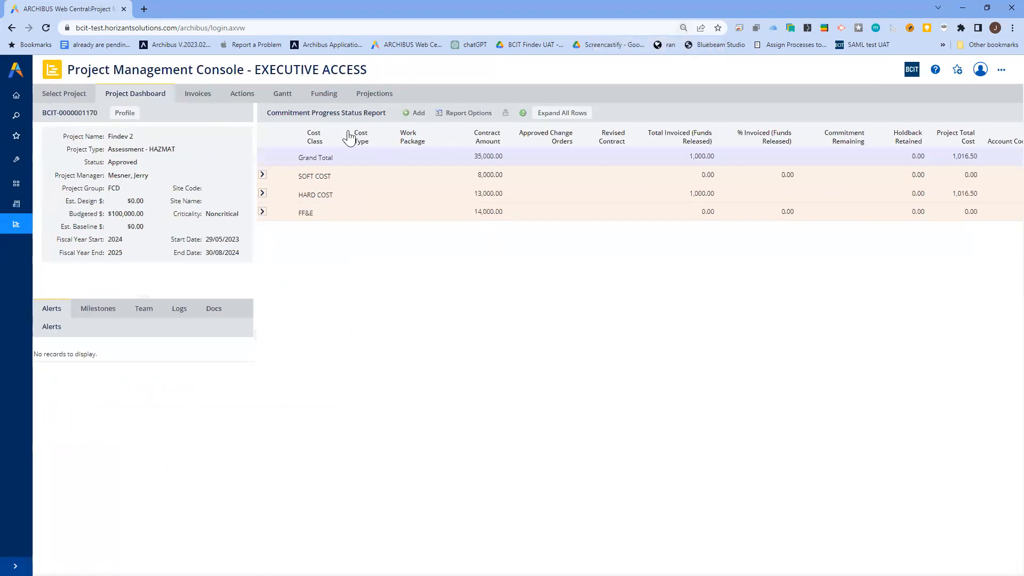
click(523, 113)
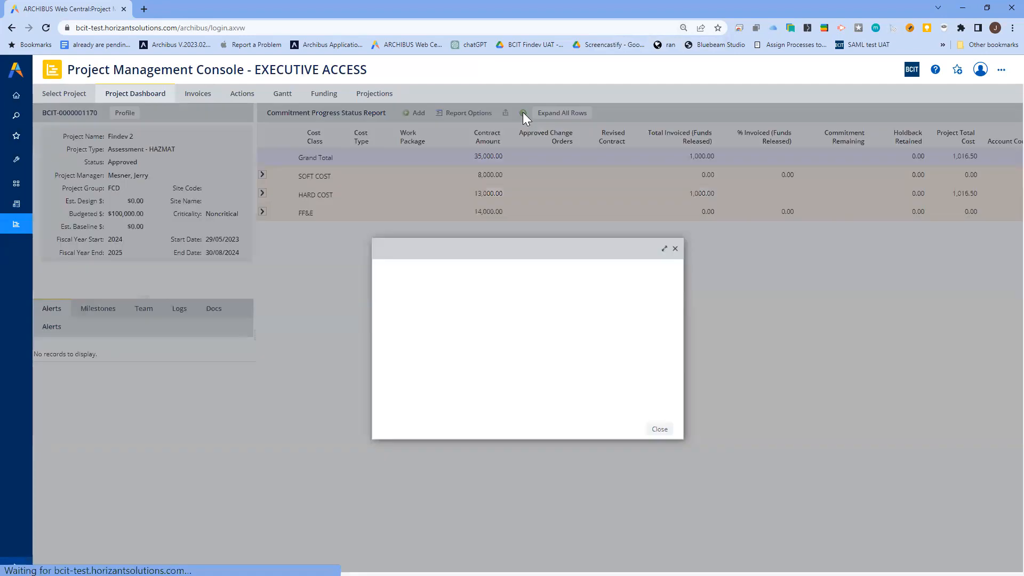
click(675, 249)
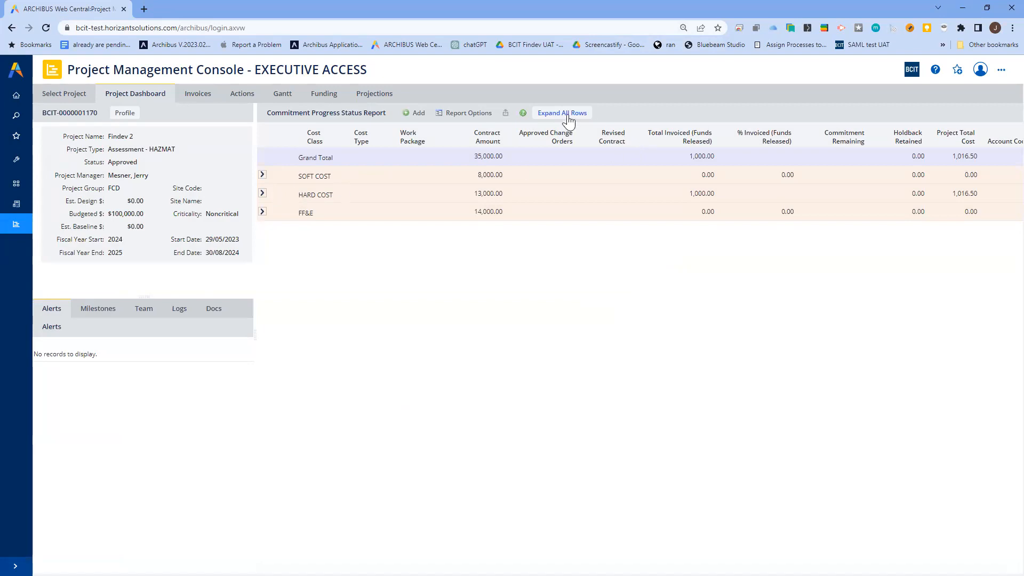
Step: Expand the Soft Cost, Hard Cost and FF&E classes and their cost types down to the individual work packages
click(262, 175)
click(267, 193)
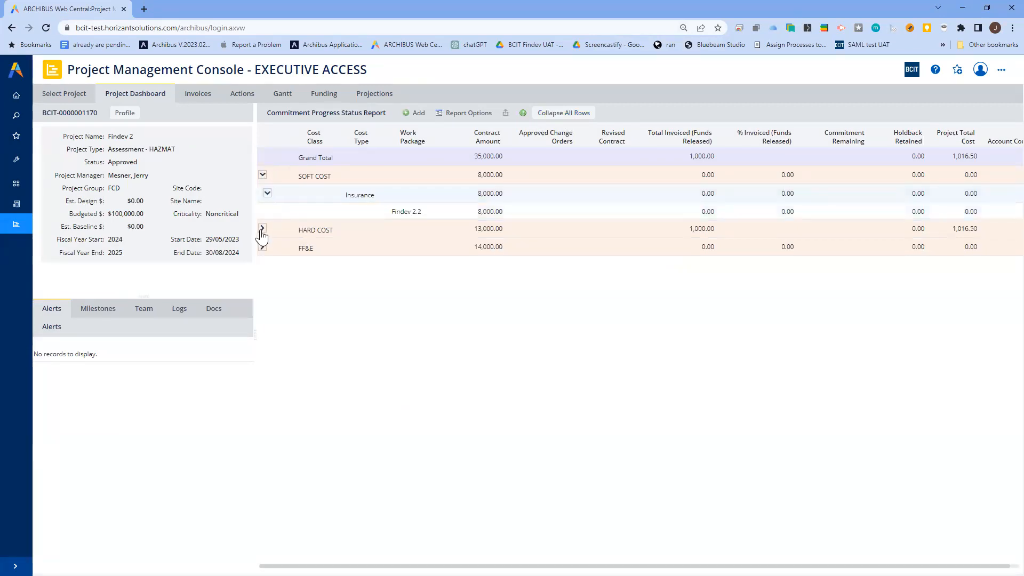
click(262, 229)
click(268, 247)
click(267, 282)
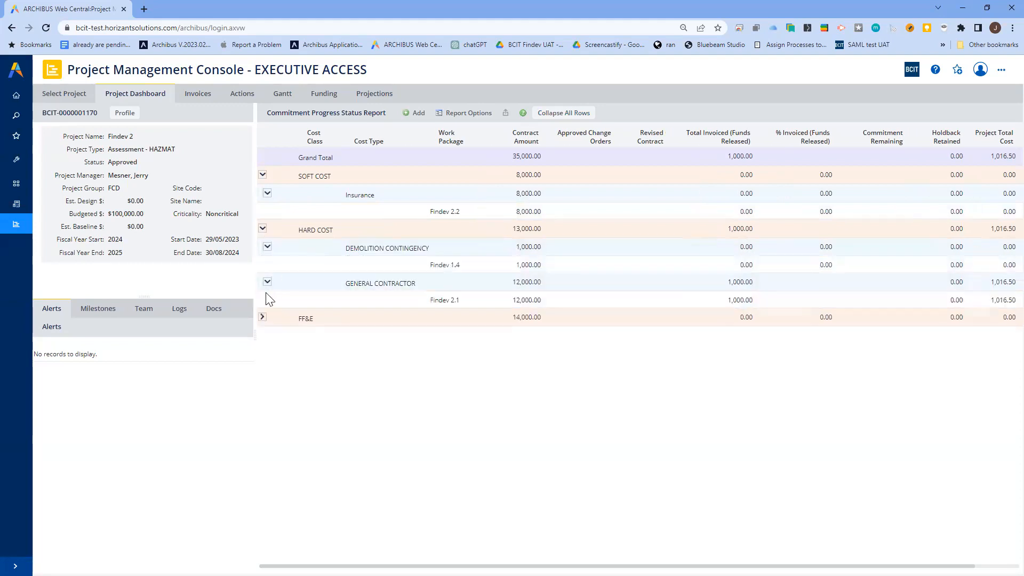
click(262, 317)
click(267, 336)
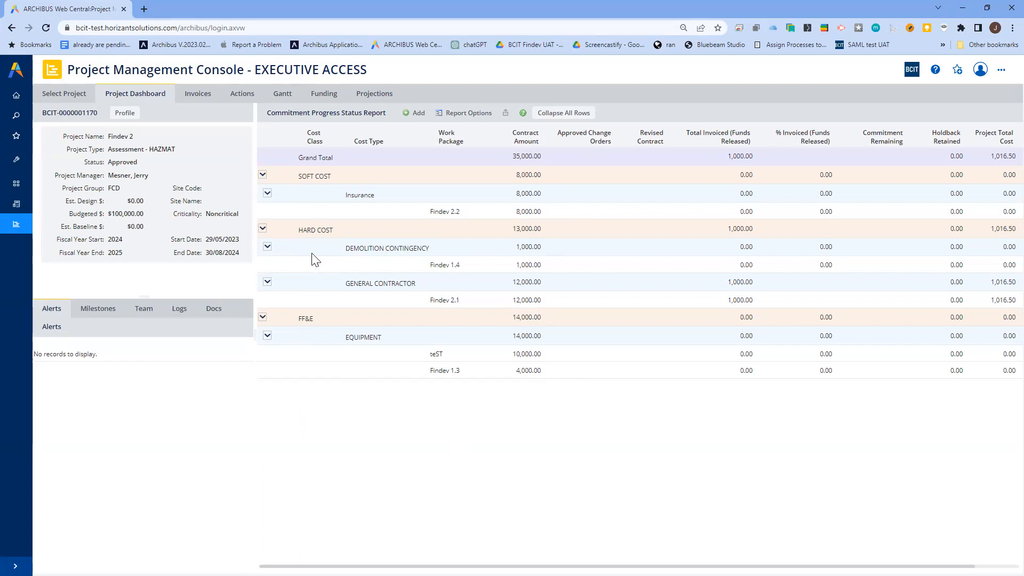
Step: Collapse all report rows and open the Findev 1.3 work package under FF&E, Equipment
click(587, 114)
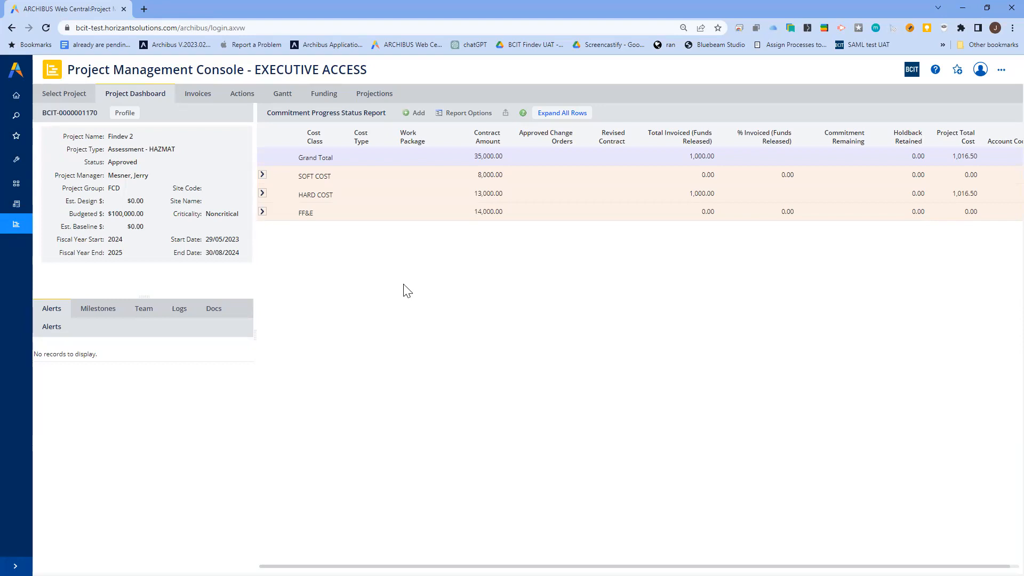
click(263, 214)
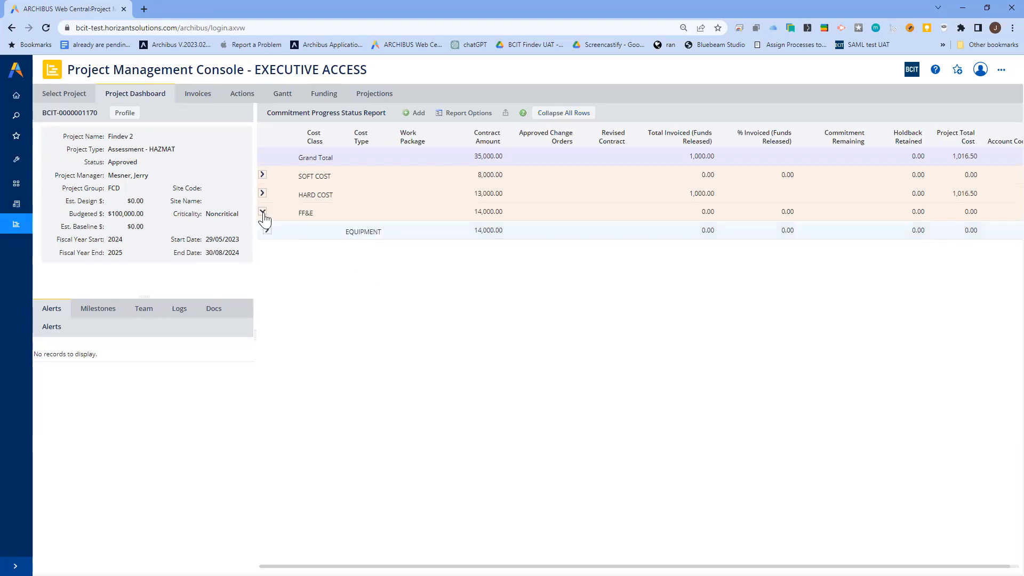
click(266, 231)
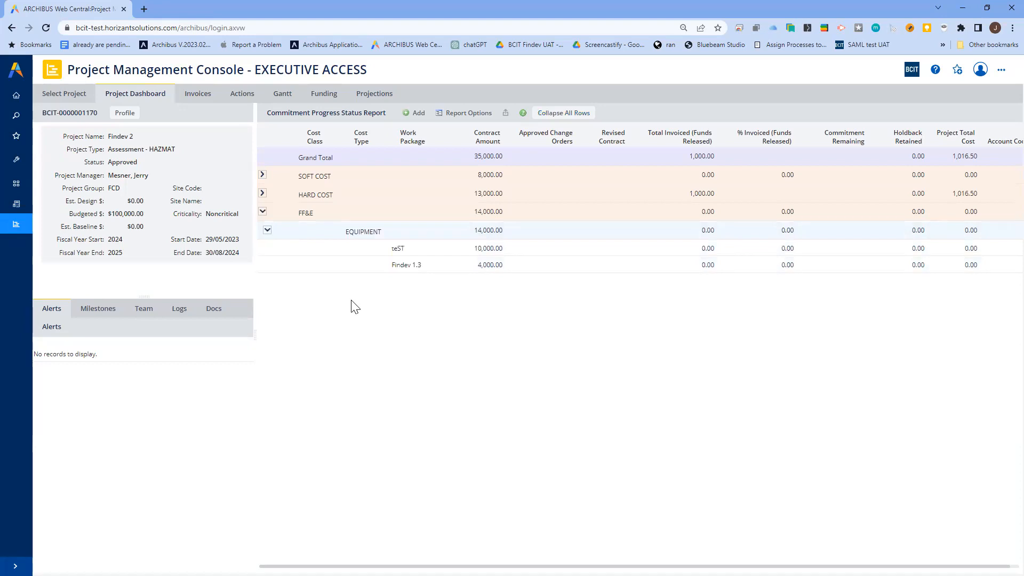
click(407, 265)
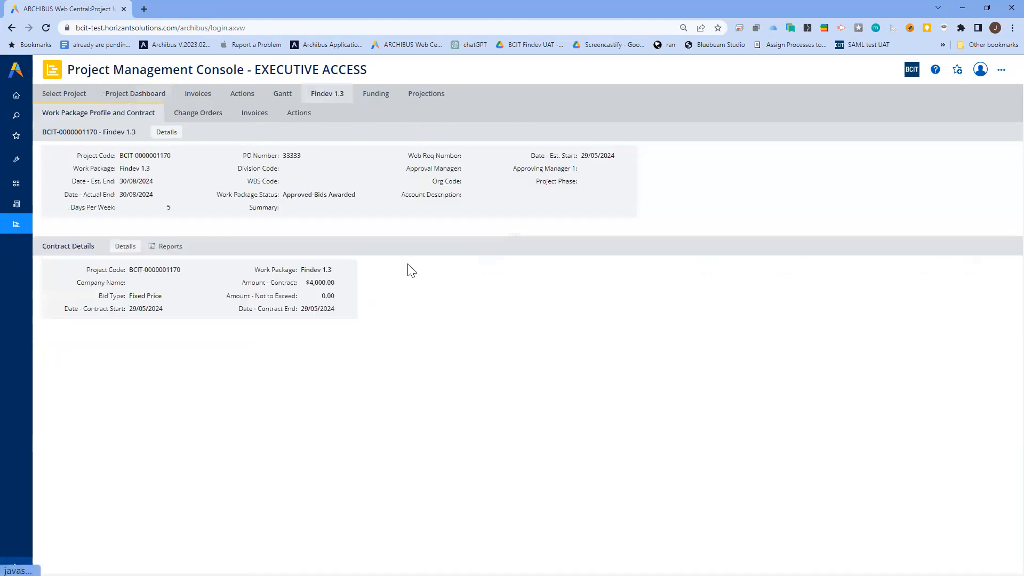
Step: Open the Findev 1.3 work package profile and filter its available cost types by the cost class Hard Cost
click(177, 133)
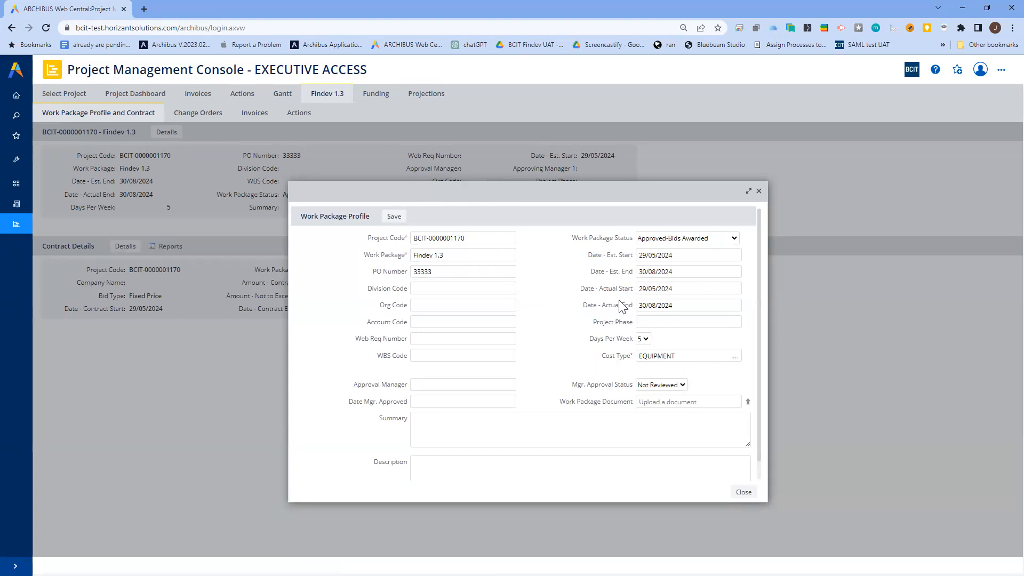
click(736, 364)
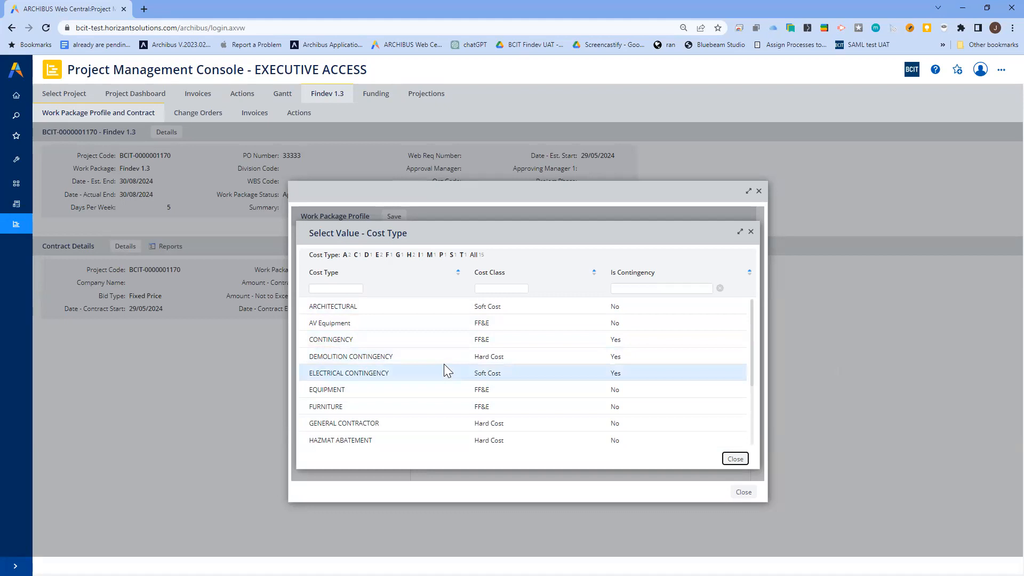
click(496, 288)
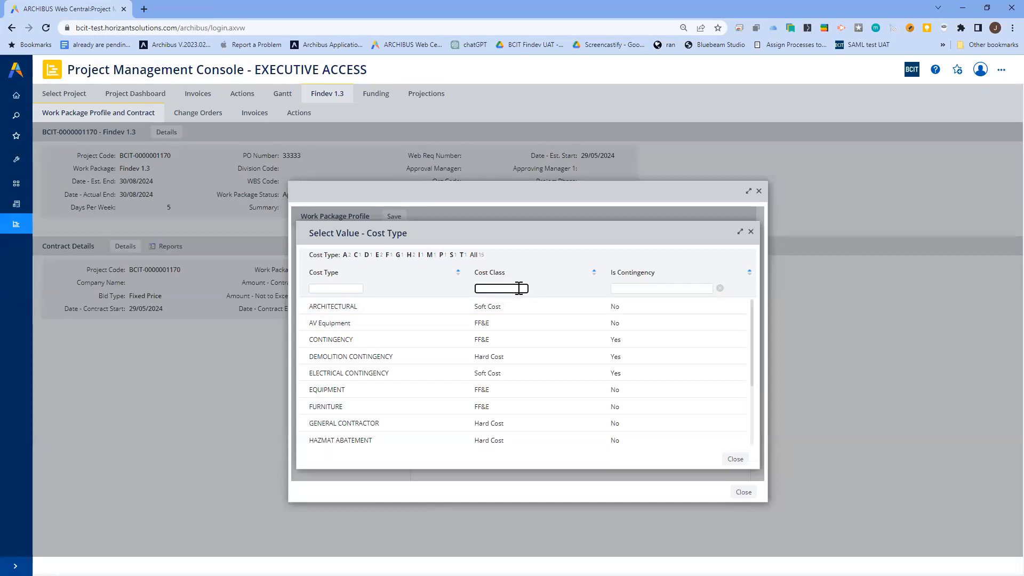
text(Hard Cost)
click(545, 290)
click(524, 290)
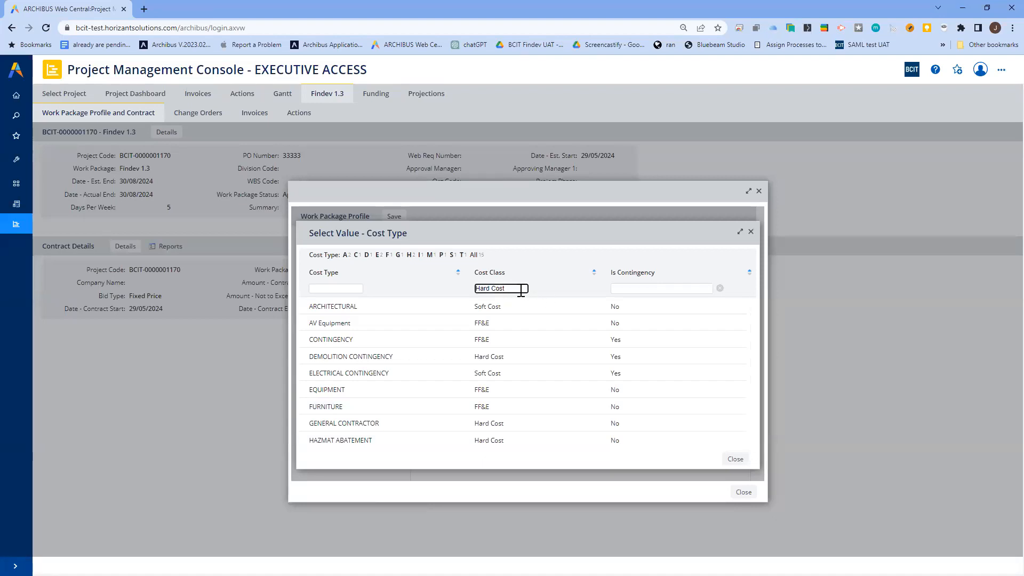
key(Return)
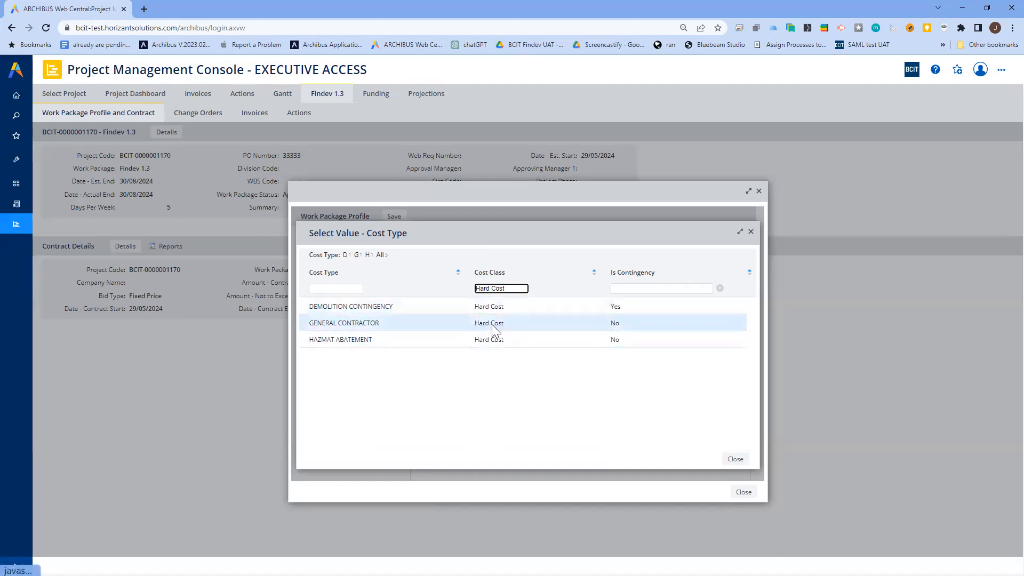
Step: Clear the cost class filter, then close the cost type list and the work package profile without saving
drag(510, 289, 454, 291)
key(BackSpace)
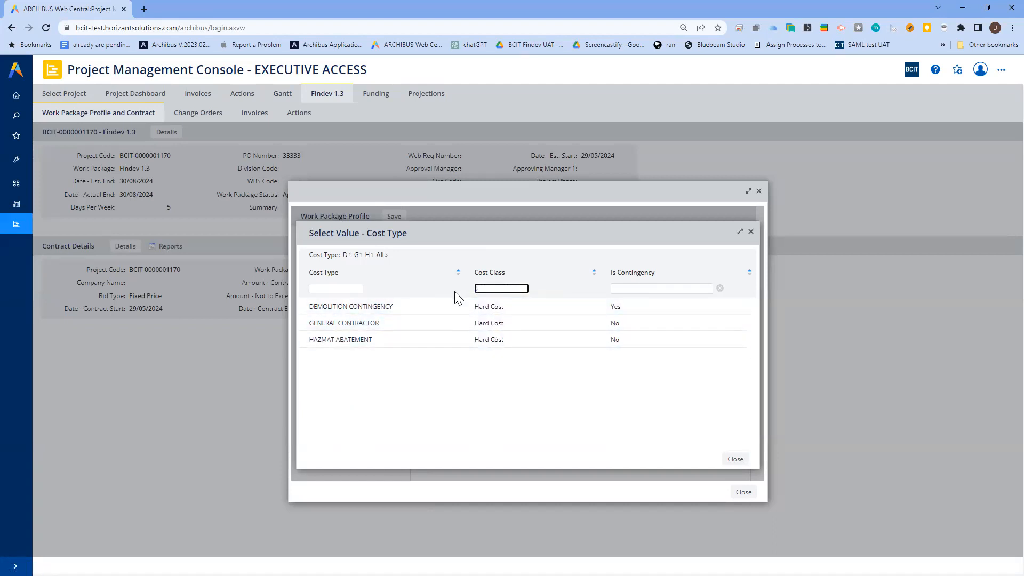
click(523, 385)
click(735, 459)
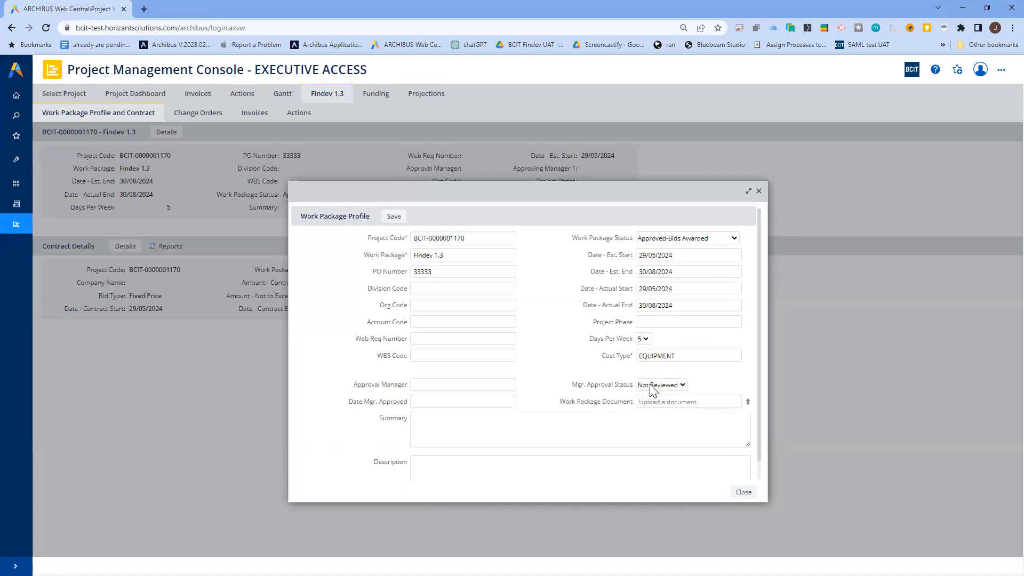
click(745, 493)
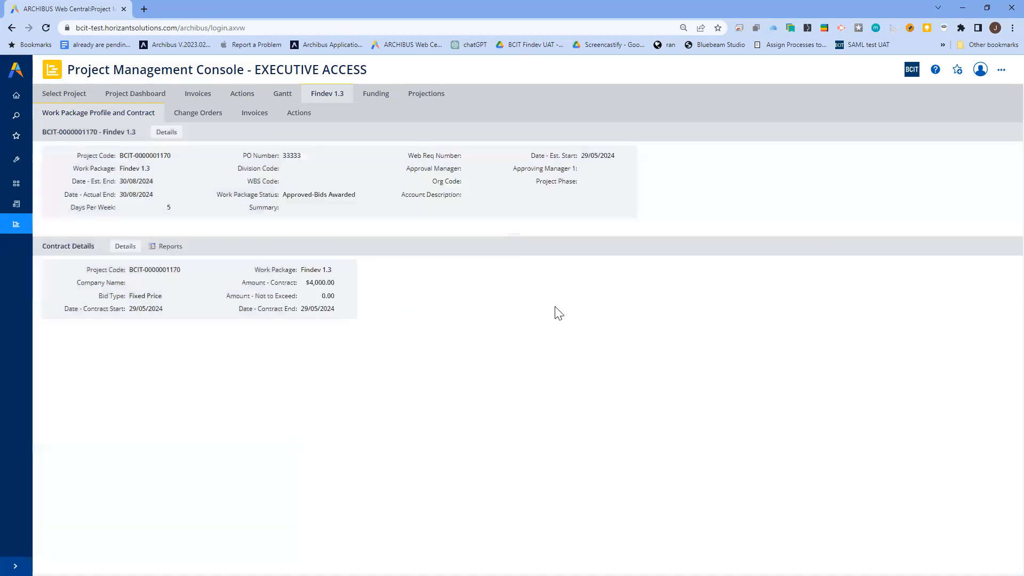
Step: Return to the project dashboard, then open the project's projections and expand all rows of the work package monthly budget
click(152, 99)
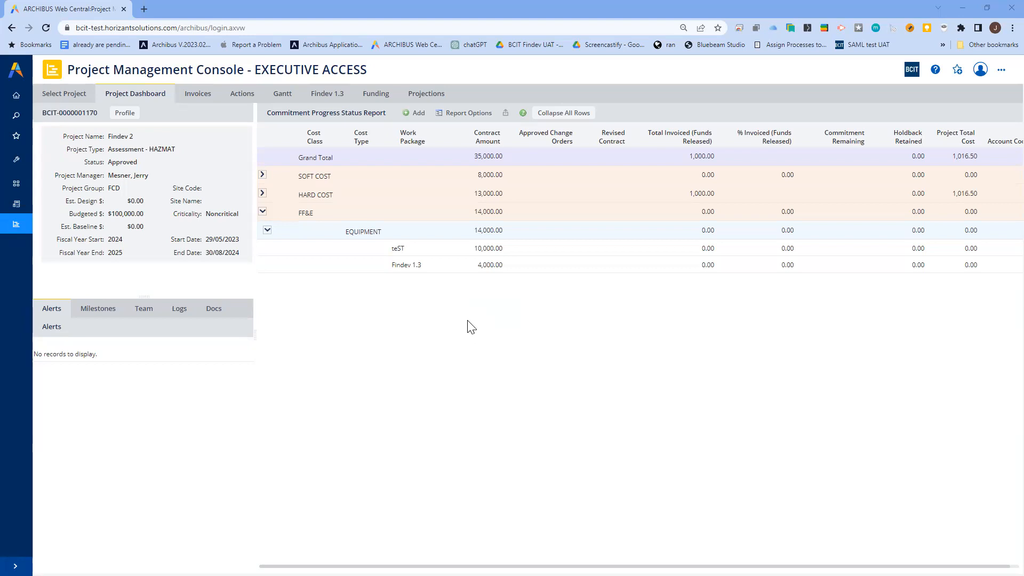
click(433, 101)
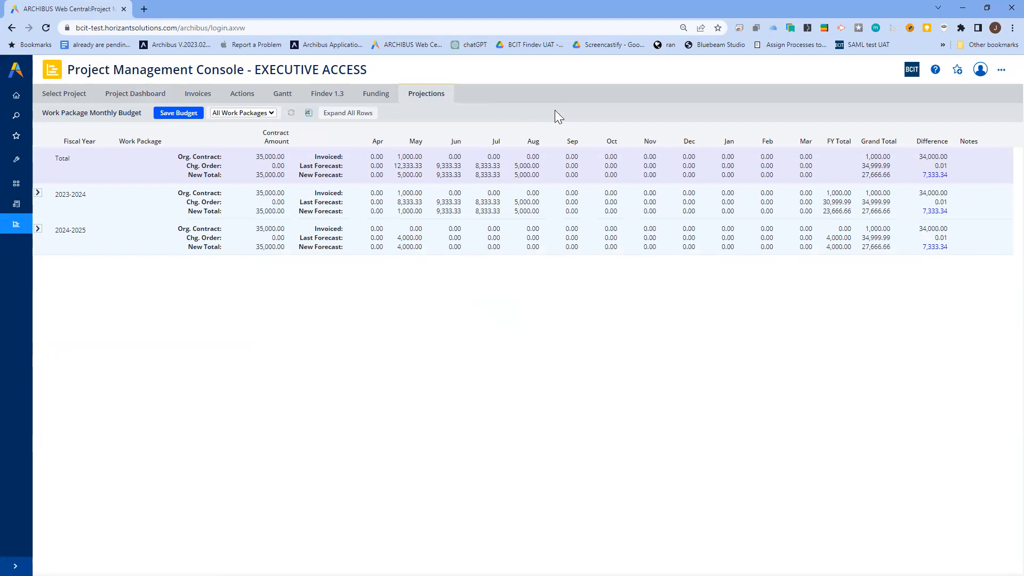
click(352, 115)
click(352, 115)
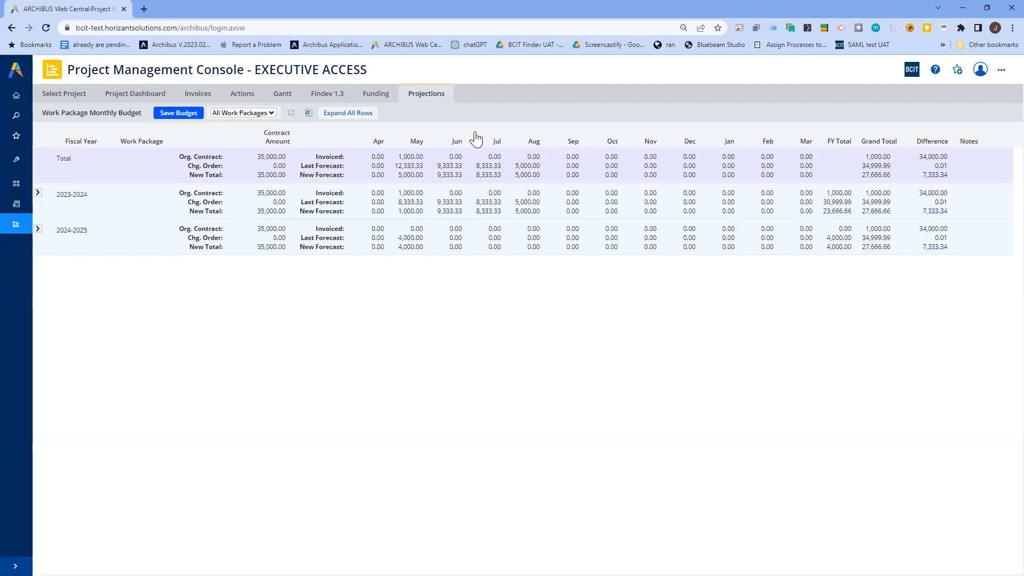
click(357, 113)
scroll(288, 264, down, 3)
scroll(289, 262, up, 2)
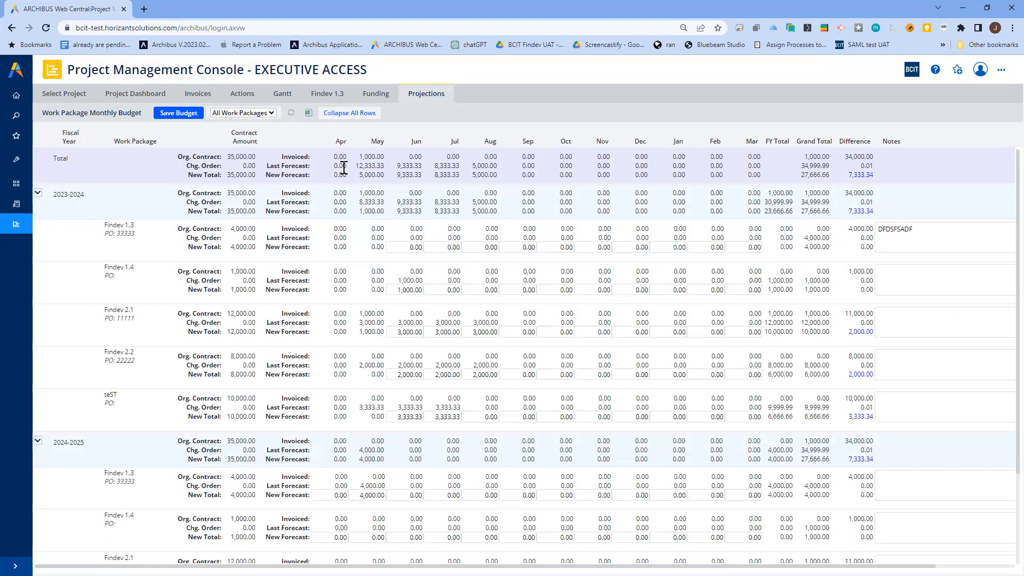
Step: Filter the monthly budget to work package Findev 1.3 and expand its rows in both fiscal years
click(271, 114)
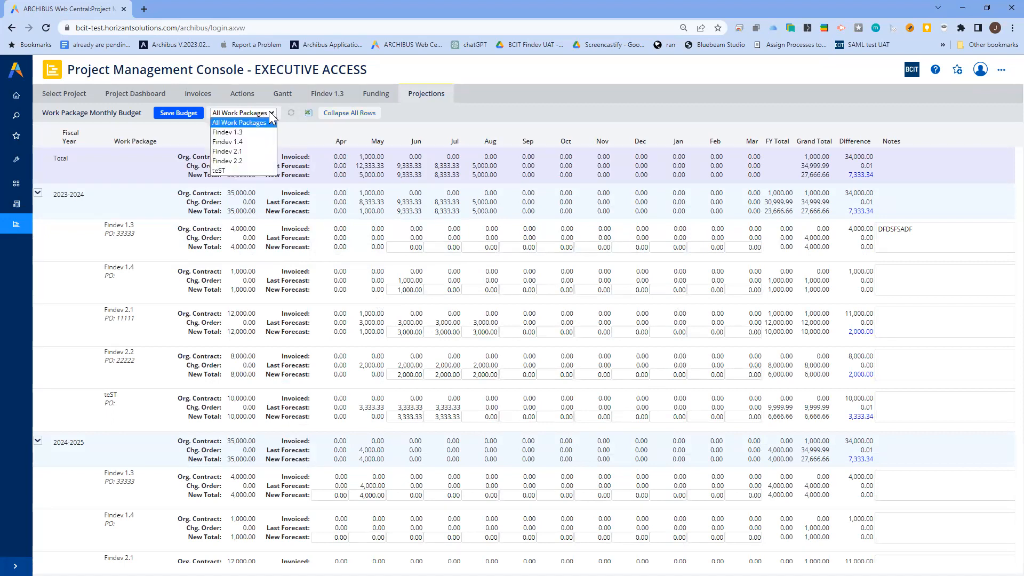
click(251, 132)
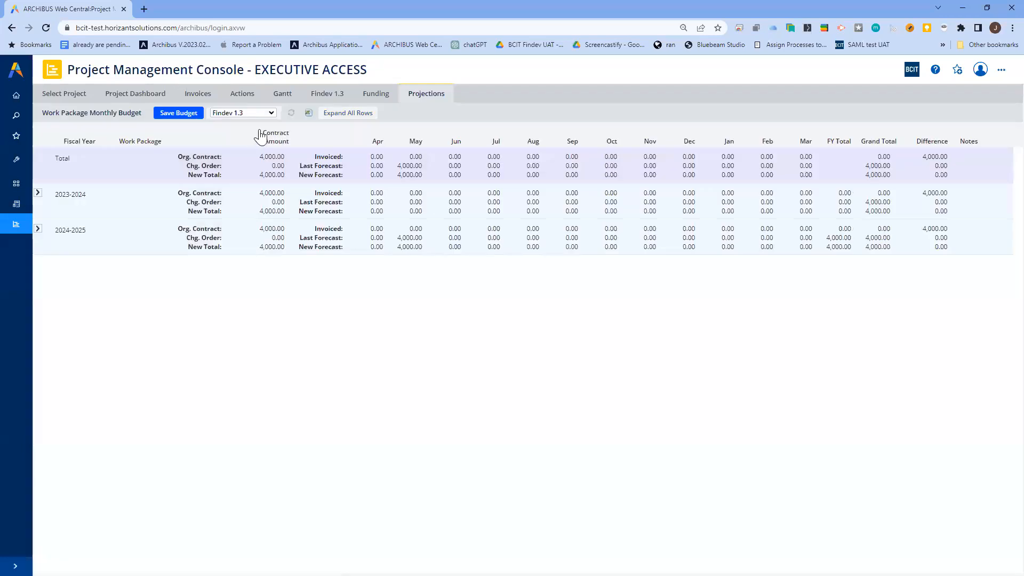
click(356, 118)
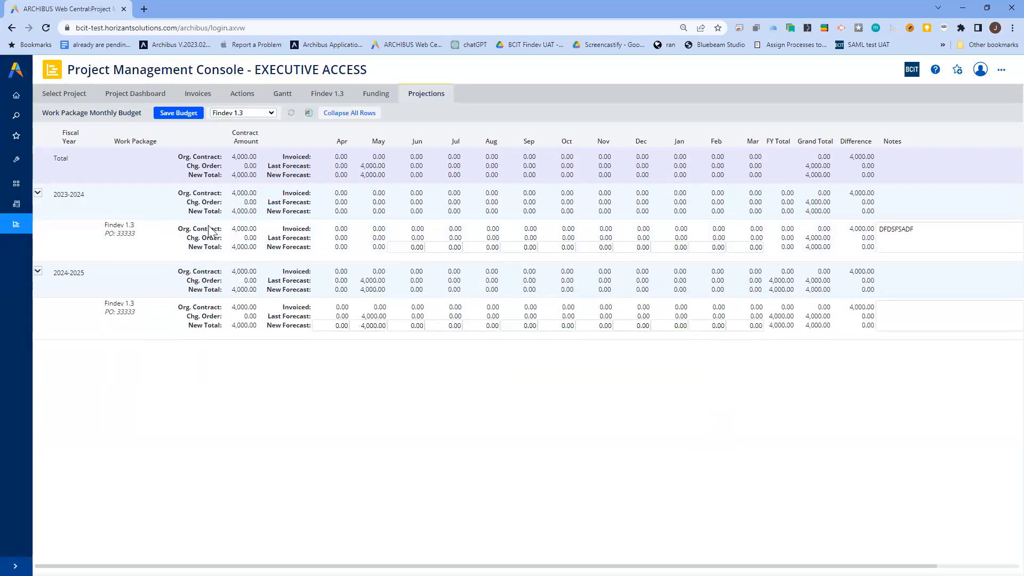
Step: Show all work packages in the monthly budget again and expand the fiscal years down to their work packages
click(271, 113)
click(269, 123)
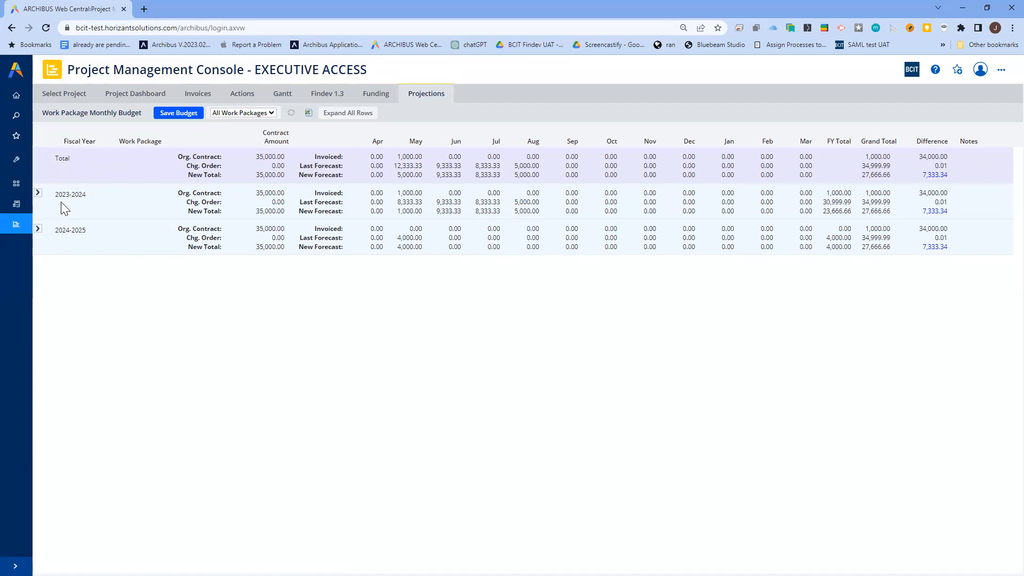
click(38, 193)
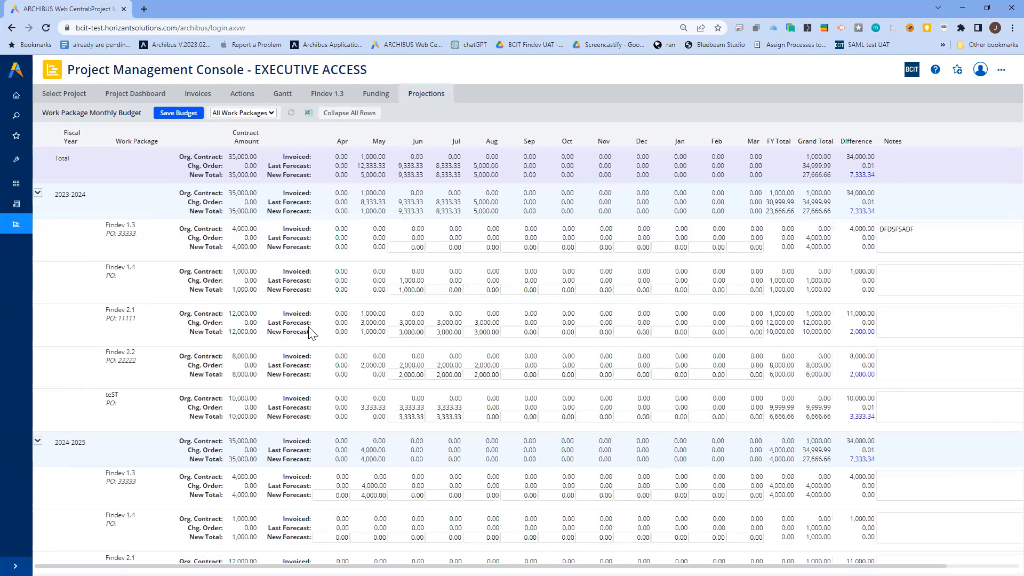
scroll(307, 329, down, 3)
scroll(306, 329, up, 3)
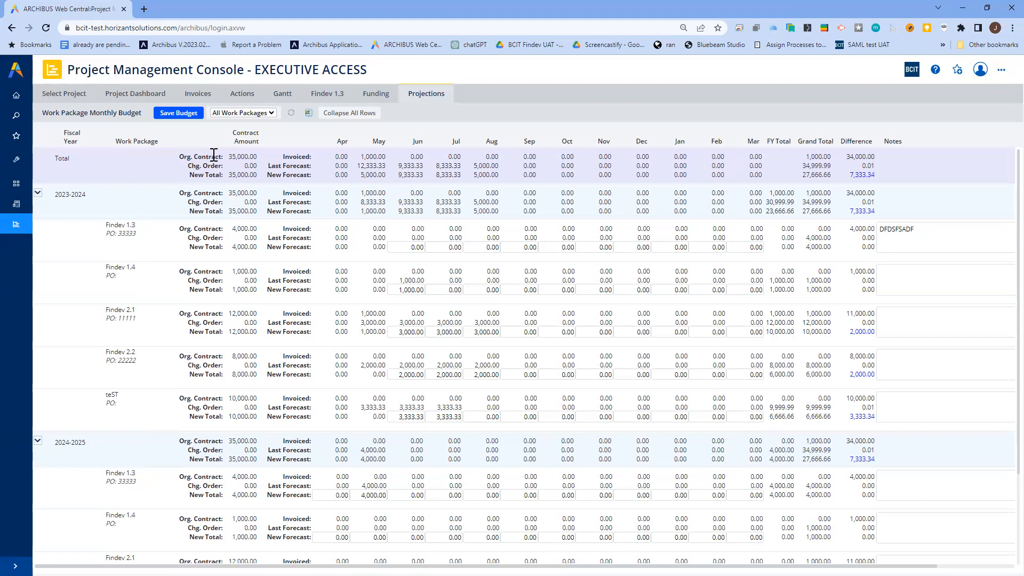
Step: Examine the original contract and change order totals, then the 2023-2024 invoiced and last forecast amounts with their differences
double_click(242, 157)
click(138, 158)
double_click(251, 166)
drag(806, 192, 830, 193)
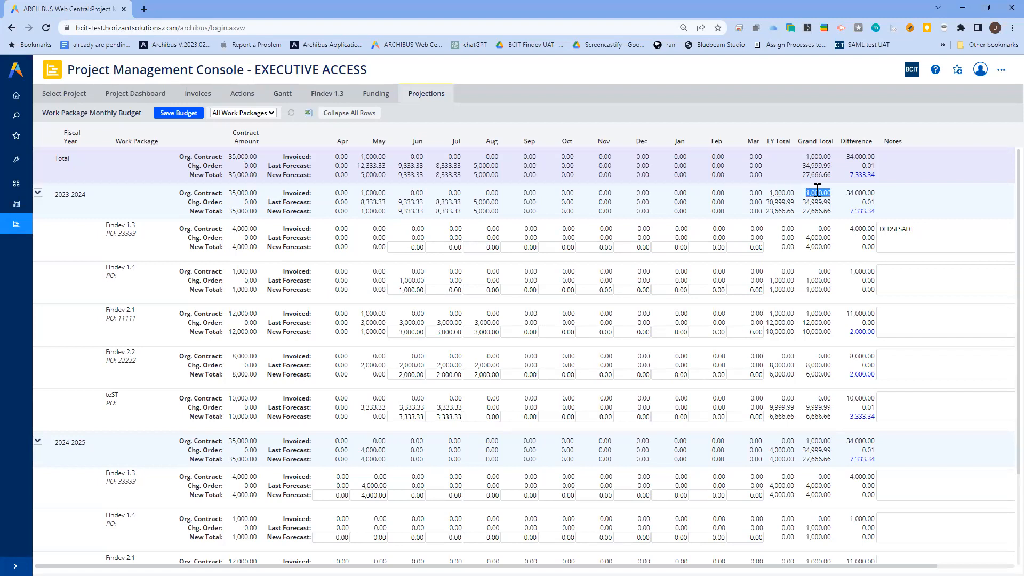
double_click(379, 193)
double_click(417, 202)
double_click(453, 202)
double_click(476, 202)
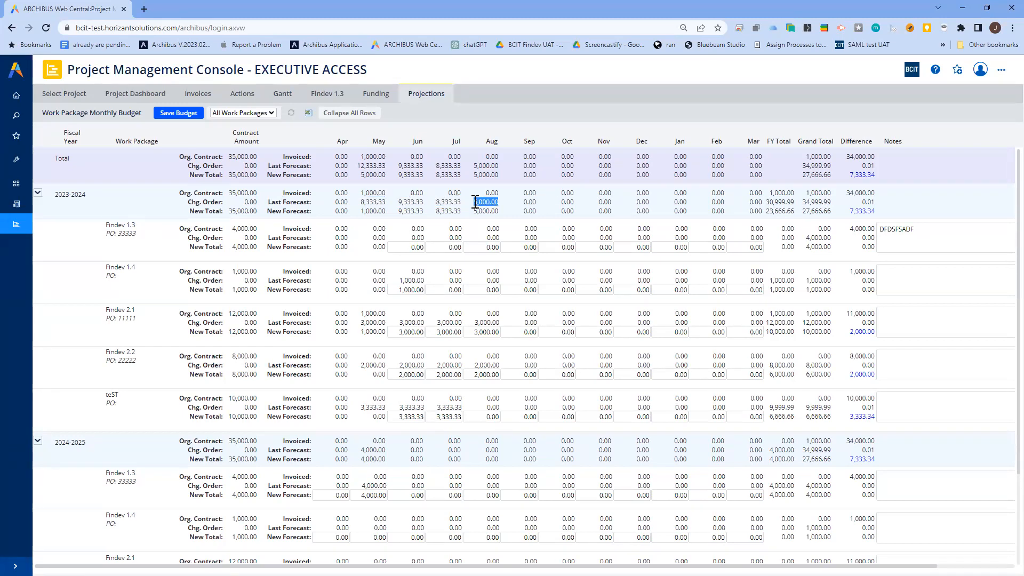
double_click(784, 202)
double_click(859, 193)
double_click(868, 204)
Step: Compare the 2023-2024 new contract total with the grand totals for invoiced, last forecast and new forecast, and check the difference
double_click(254, 212)
double_click(814, 193)
double_click(811, 211)
double_click(810, 201)
double_click(809, 211)
double_click(864, 210)
Step: Examine the invoiced, last forecast and new forecast amounts of Findev 2.1 across April to August in 2023-2024
drag(334, 310, 350, 333)
double_click(341, 322)
double_click(344, 331)
double_click(368, 322)
drag(411, 316, 426, 323)
click(457, 323)
double_click(483, 322)
click(443, 320)
Step: Open Findev 2.1's contract details, check the contract amount and the start and end dates, then close them without saving
click(127, 322)
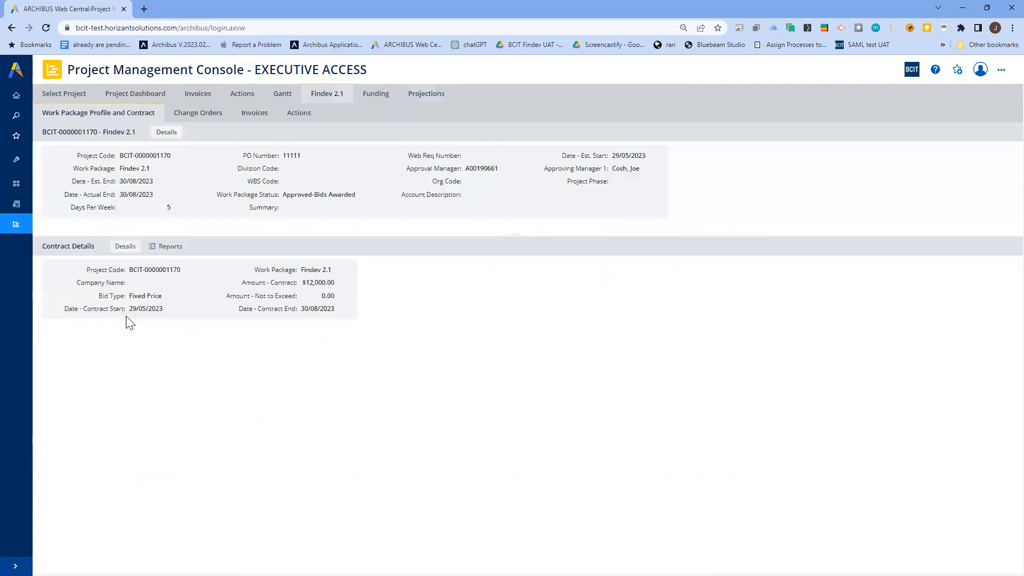
click(131, 247)
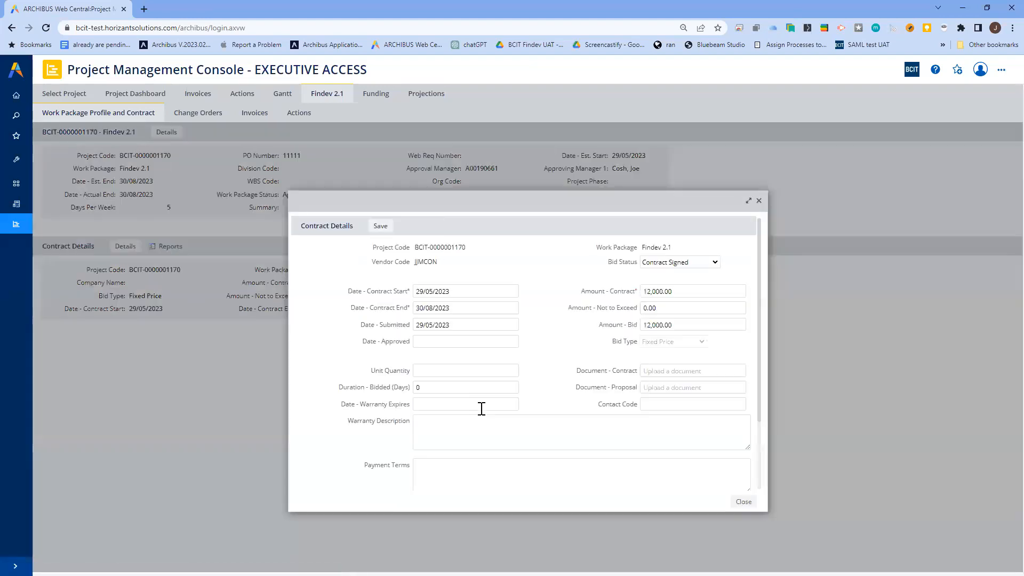
double_click(669, 293)
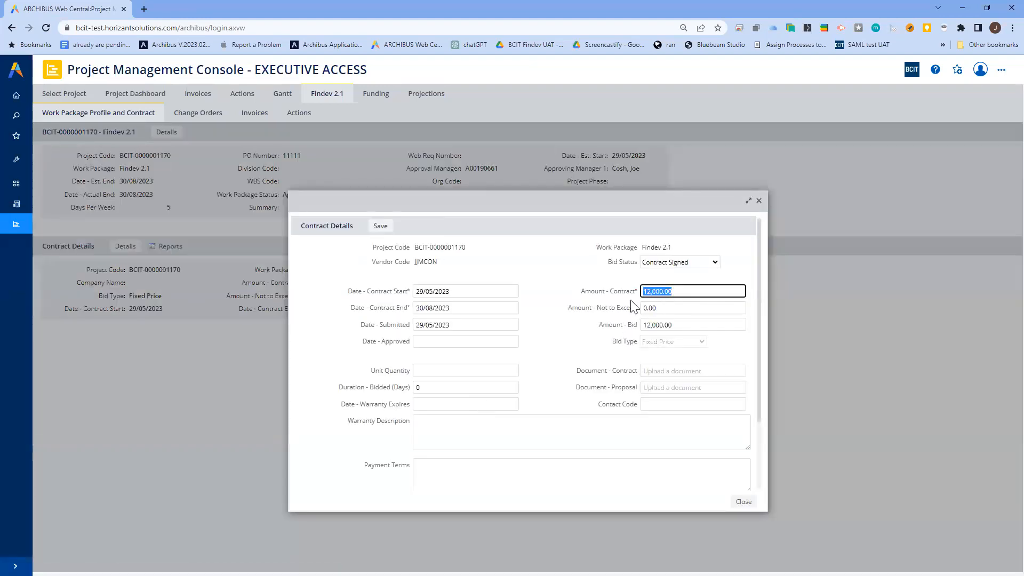
click(474, 291)
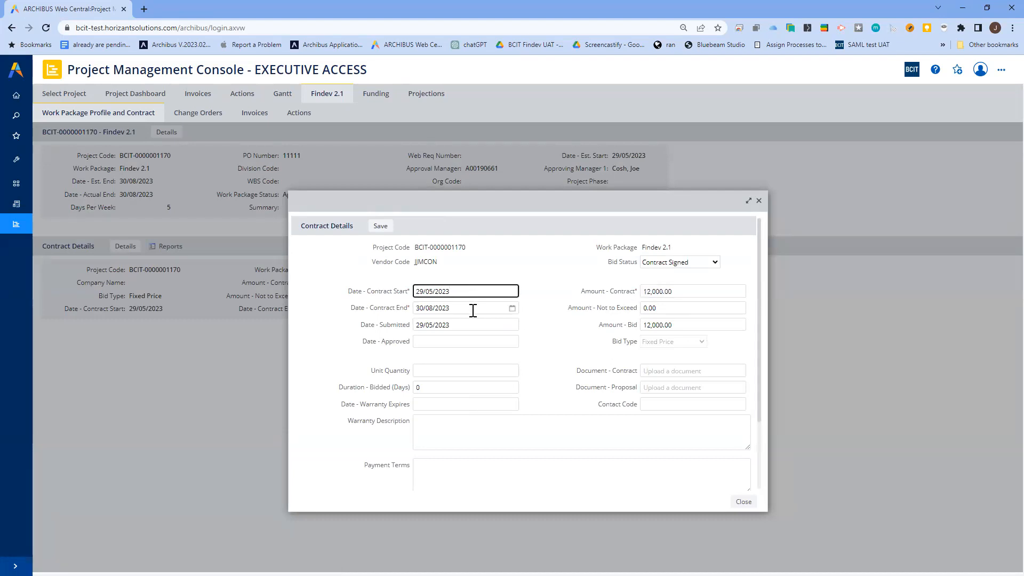
click(473, 307)
click(489, 268)
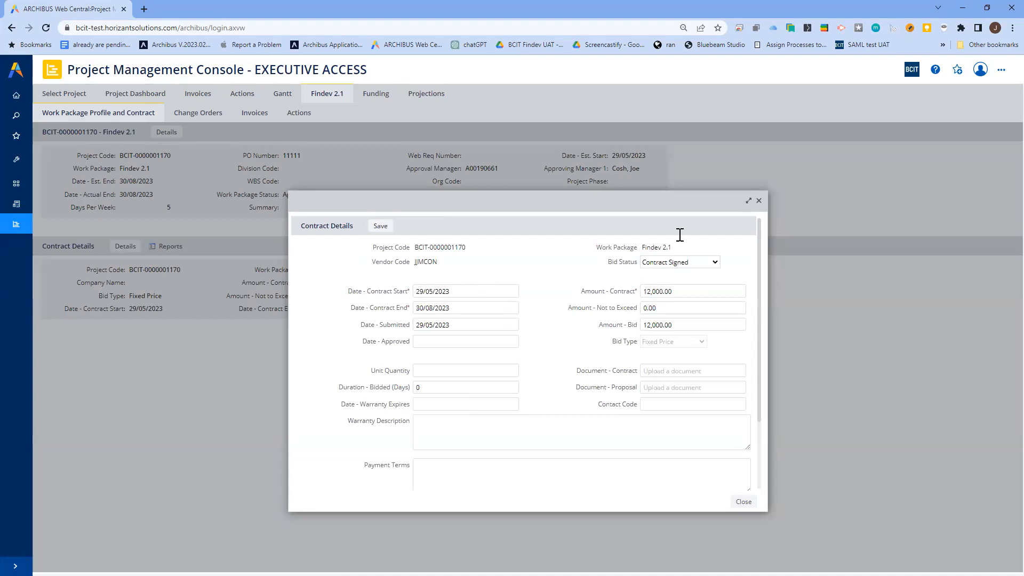
click(759, 200)
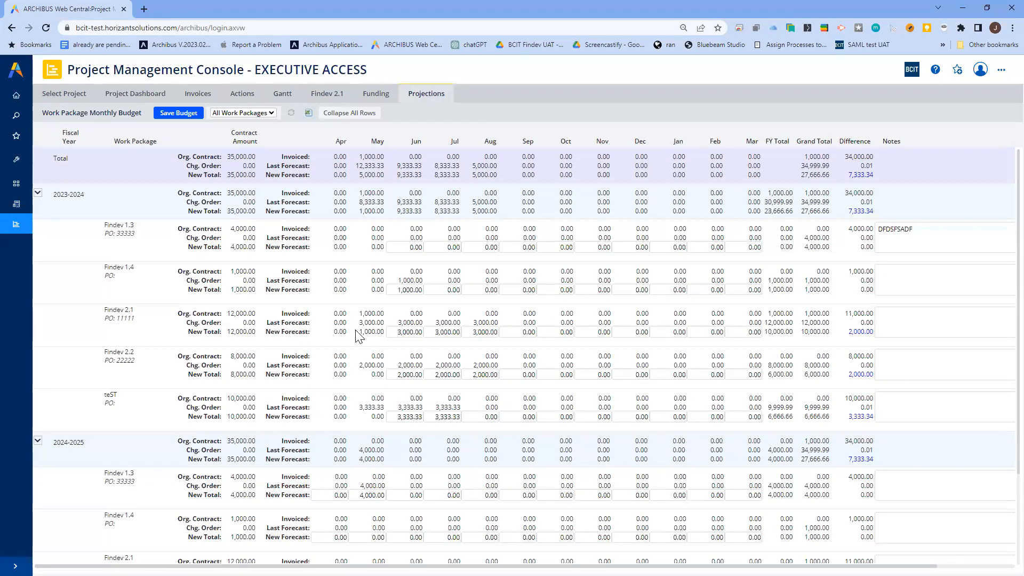
Step: Compare Findev 2.1's May invoiced amount with its new forecast in the 2023-2024 projections and check the forecast difference
double_click(298, 333)
drag(382, 332, 344, 344)
click(402, 342)
double_click(373, 313)
double_click(376, 331)
click(371, 310)
double_click(372, 311)
double_click(376, 332)
double_click(856, 332)
Step: Try to save the budget with Findev 2.1's June 2023-2024 new forecast set to 6000, then reload the projections to discard it
click(413, 331)
text(6000)
click(441, 348)
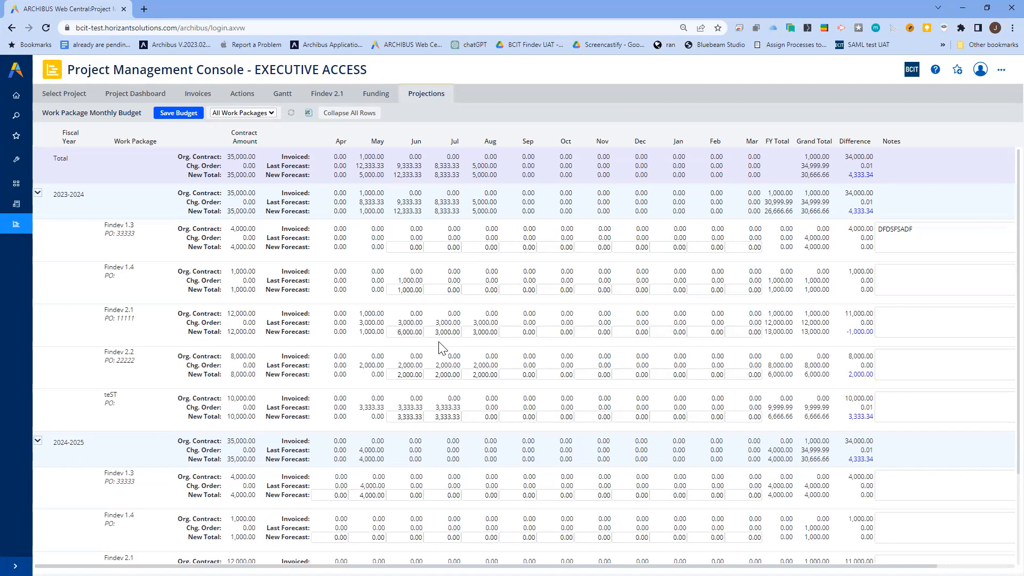
click(189, 114)
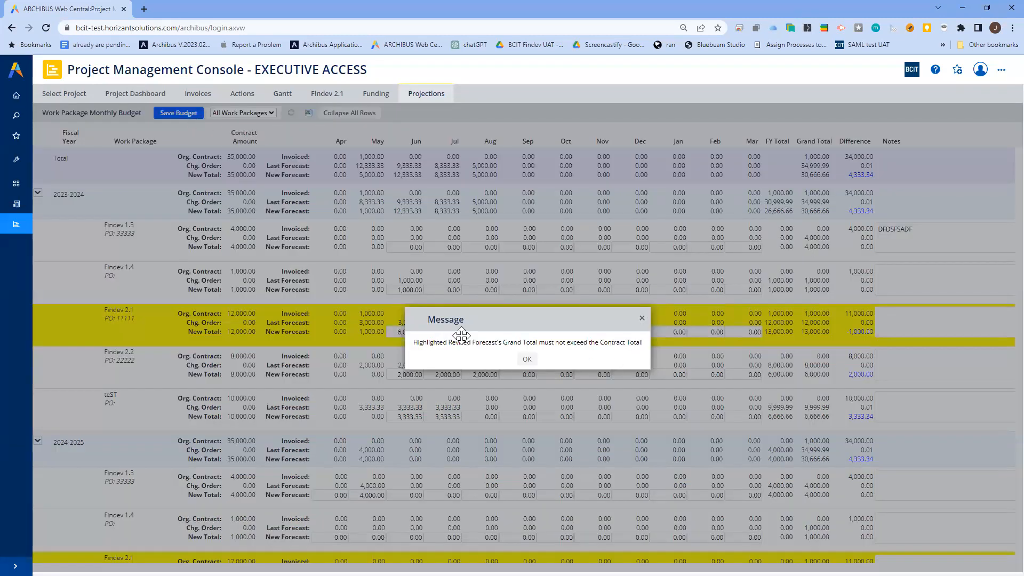
drag(482, 323, 499, 238)
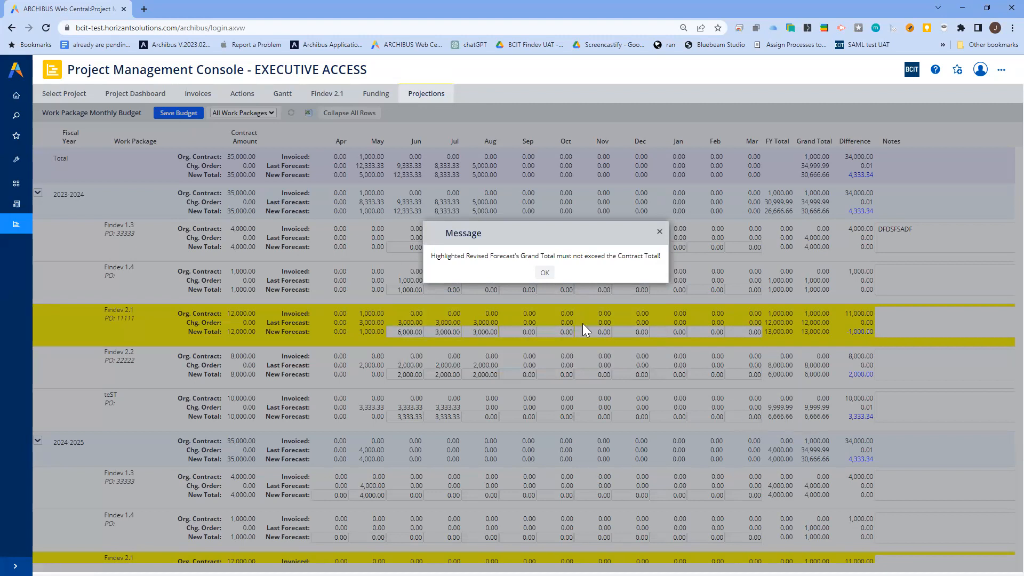
click(543, 272)
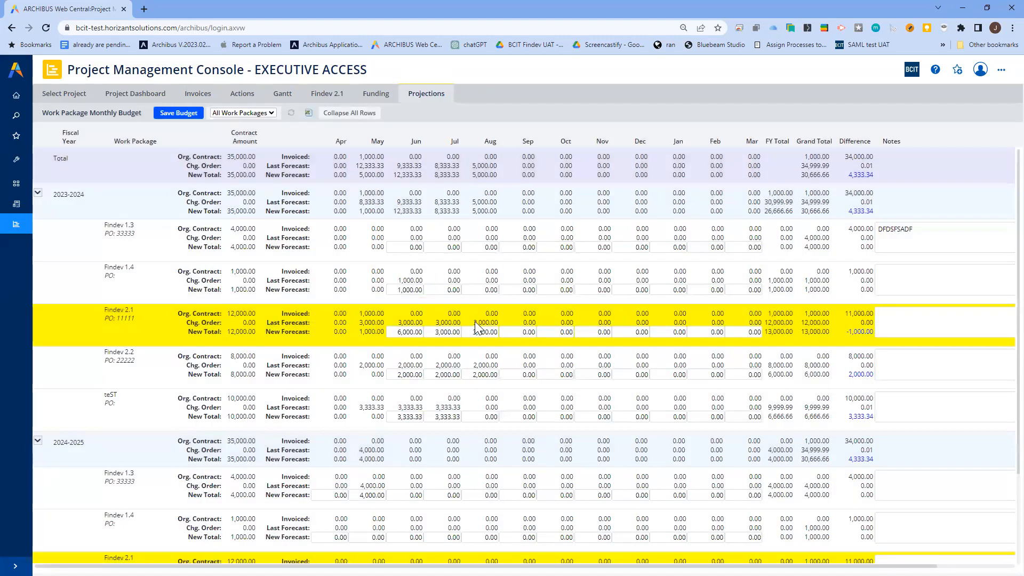
click(408, 332)
click(293, 110)
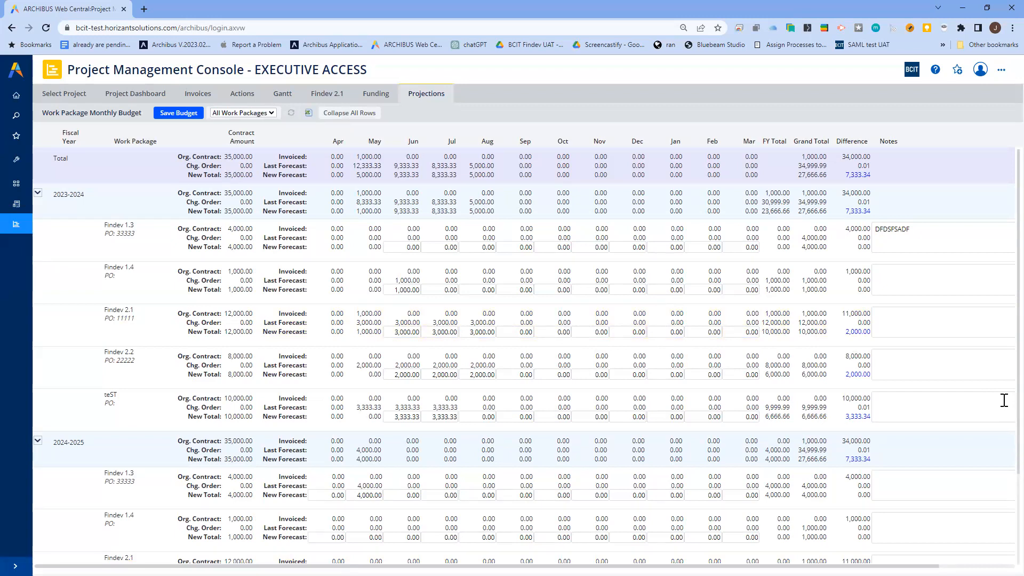
Step: Set Findev 2.1's June 2023-2024 new forecast to 5000, save the budget and check the difference
click(414, 332)
text(5000)
click(544, 343)
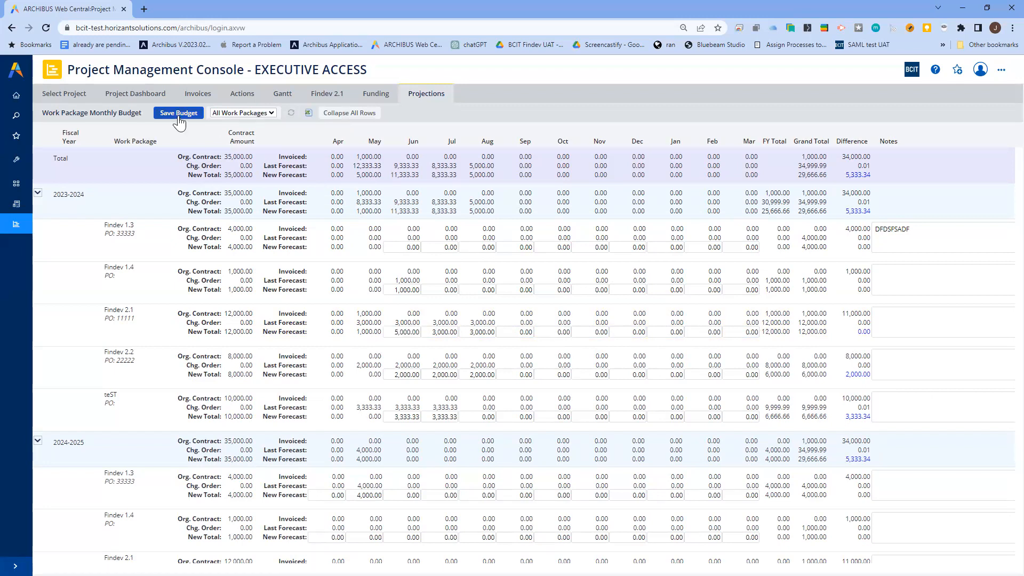
click(850, 333)
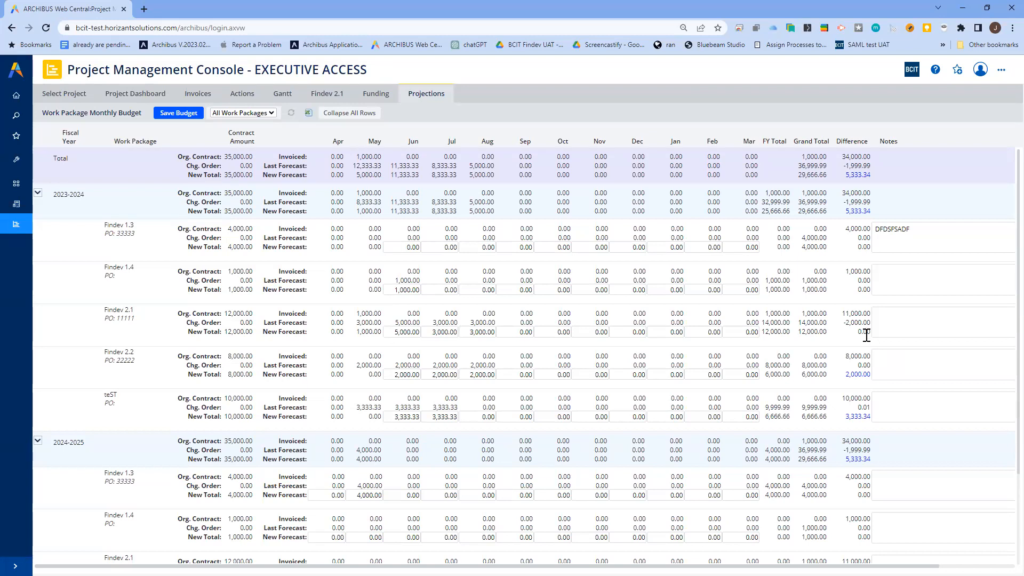
double_click(862, 332)
Step: Set Findev 2.1's July 2023-2024 new forecast to 1000
click(407, 332)
key(Tab)
click(448, 334)
double_click(446, 332)
text(1000)
click(477, 348)
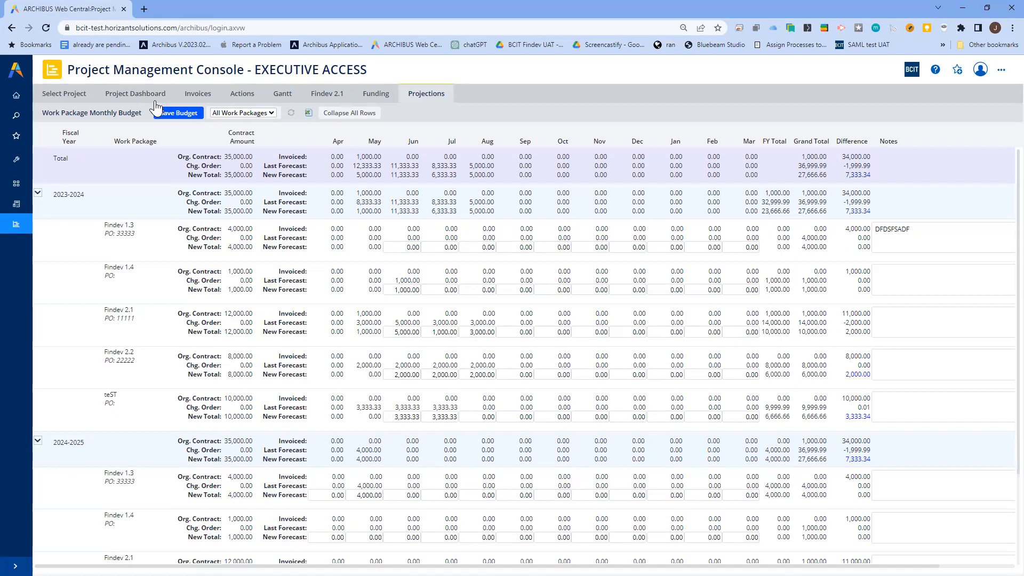
Step: Set Findev 2.1's July 2023-2024 new forecast back to 3,000
click(446, 332)
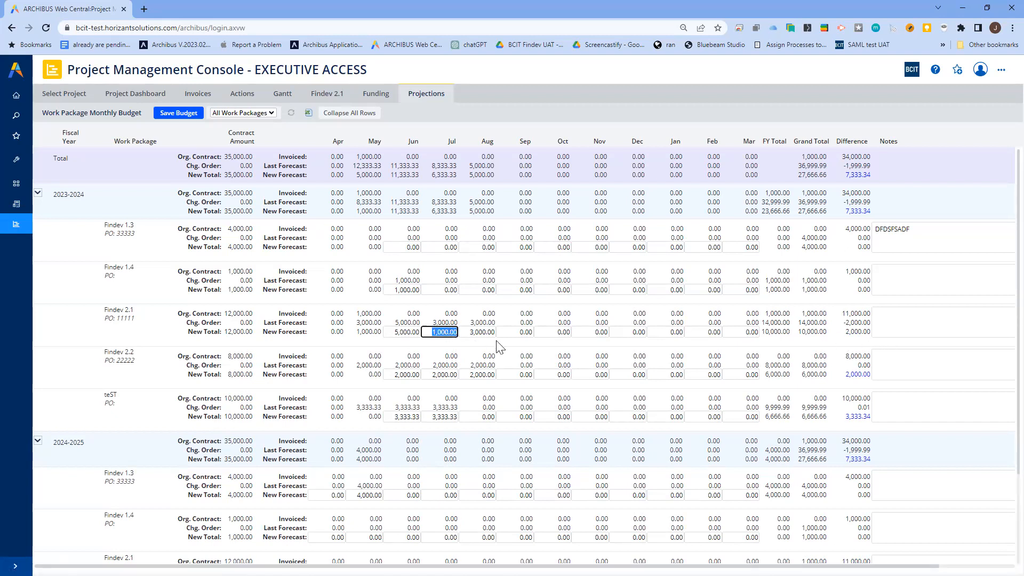
text(3,)
text(000)
click(474, 346)
Step: Enter the note "asdf" for Findev 2.1 in 2023-2024, then view it in the enlarged note editor and close that
click(900, 317)
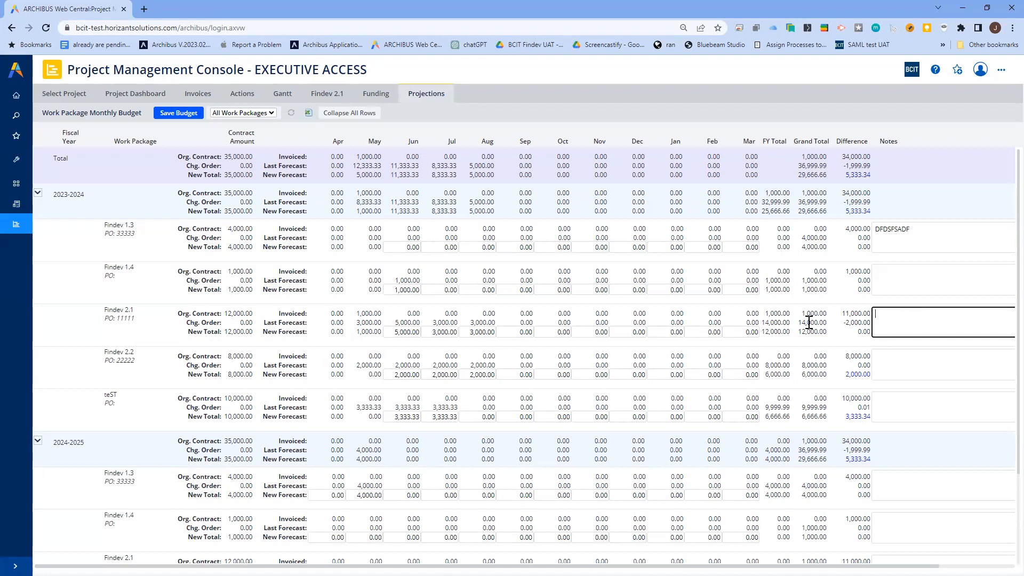
scroll(474, 360, down, 2)
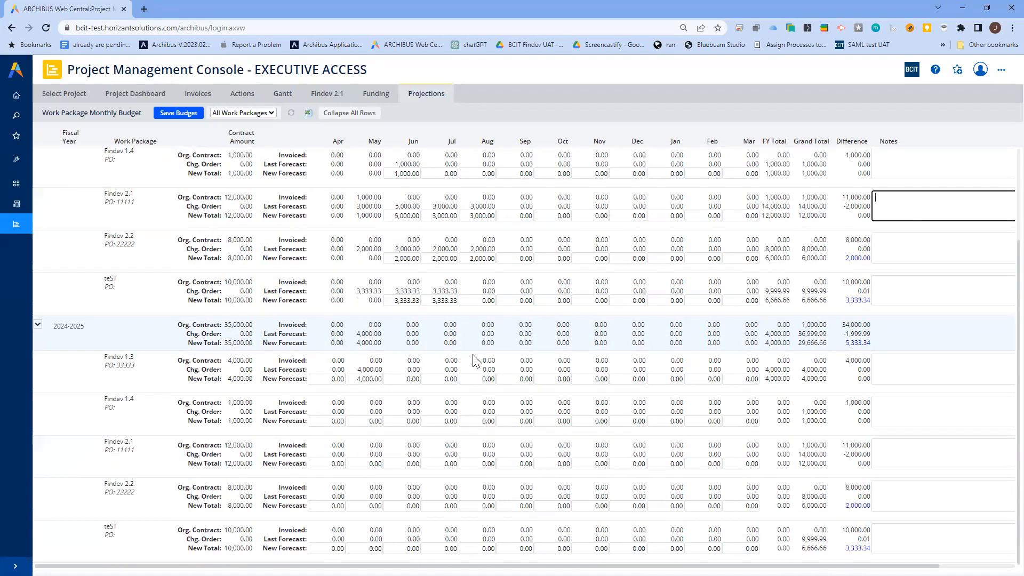
key(ctrl+minus)
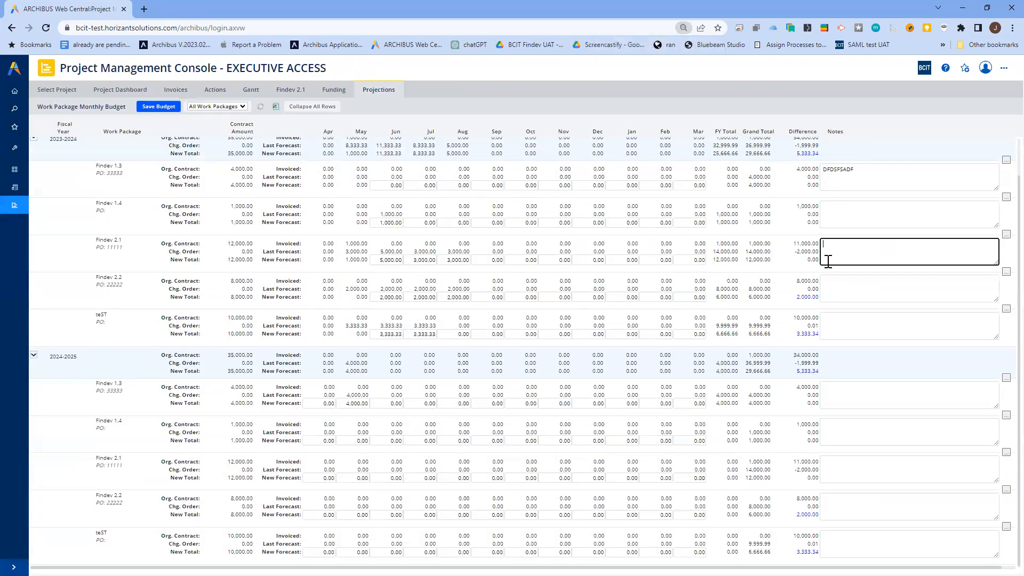
text(asdf)
click(806, 264)
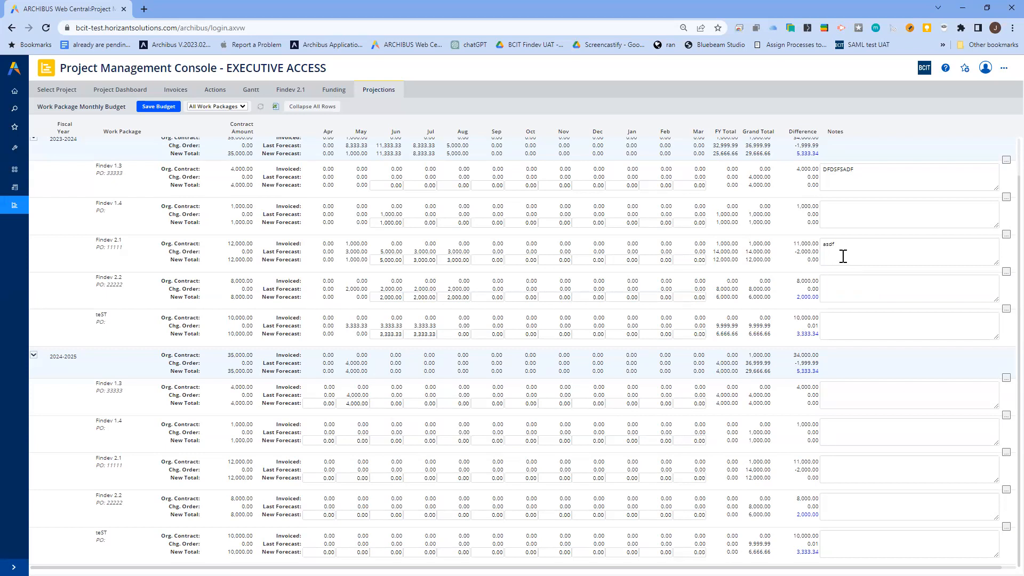
click(1000, 236)
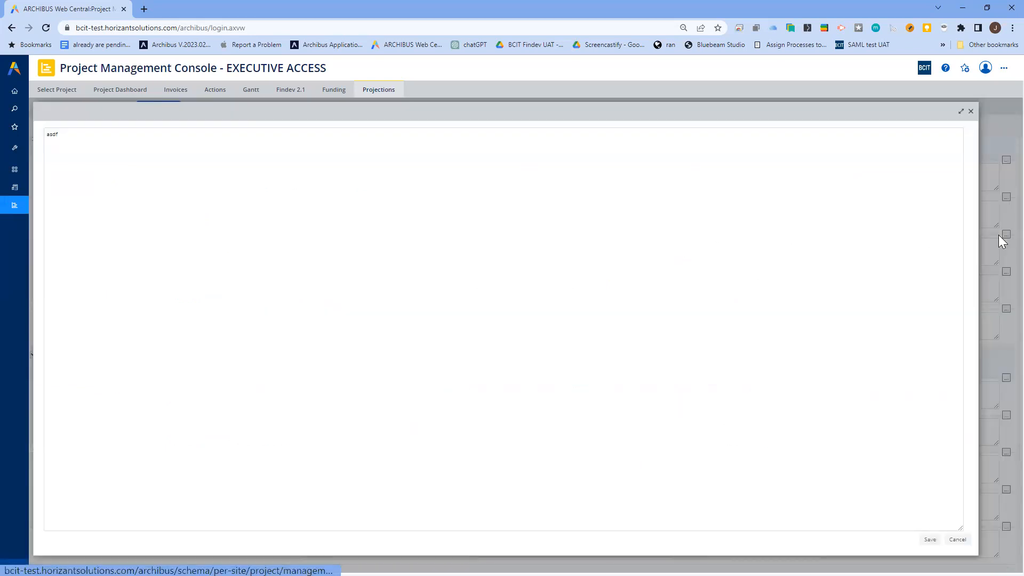
click(970, 111)
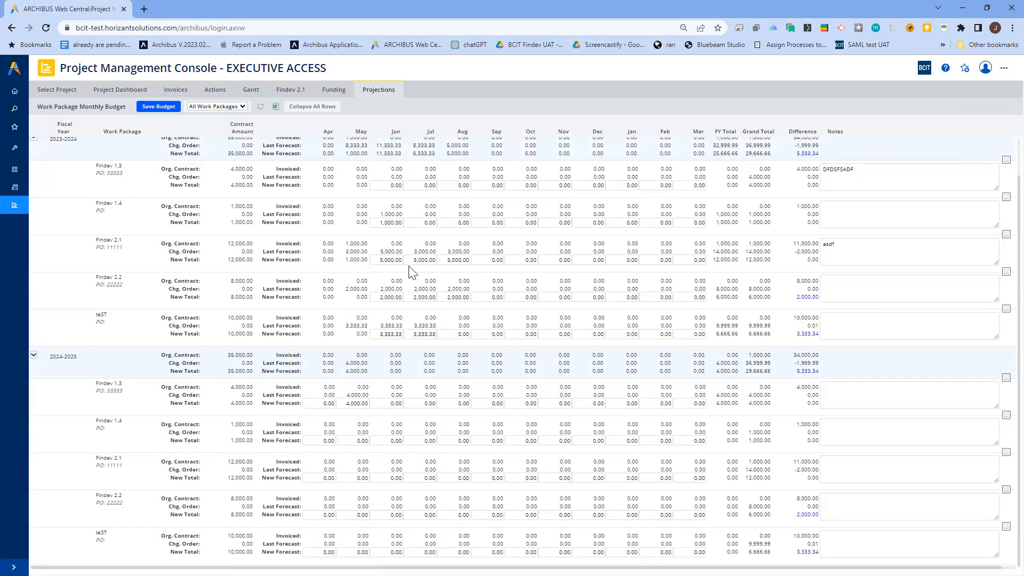
Step: Expand the side navigation to show its full labels beside the projections
click(14, 567)
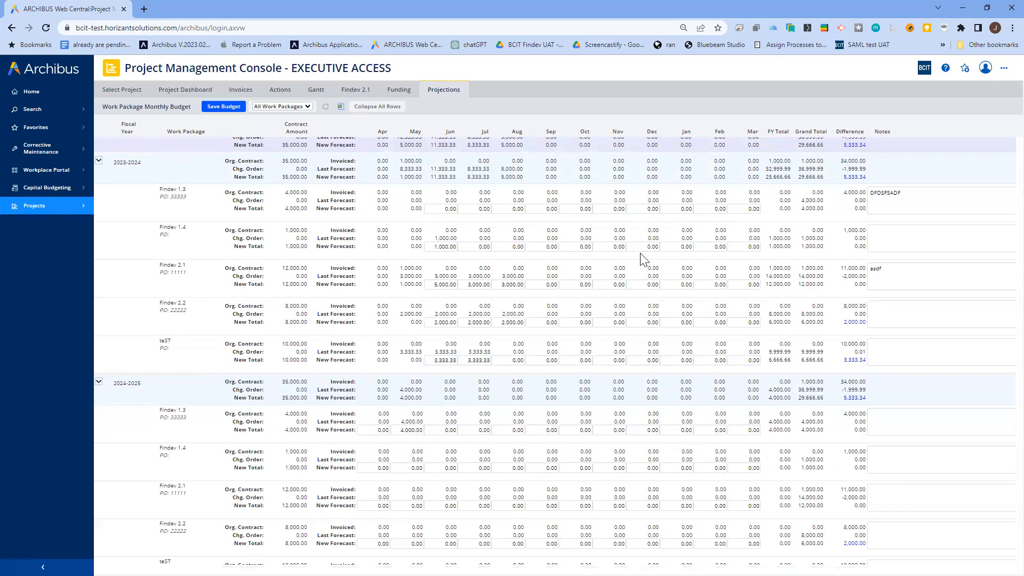
scroll(642, 260, up, 1)
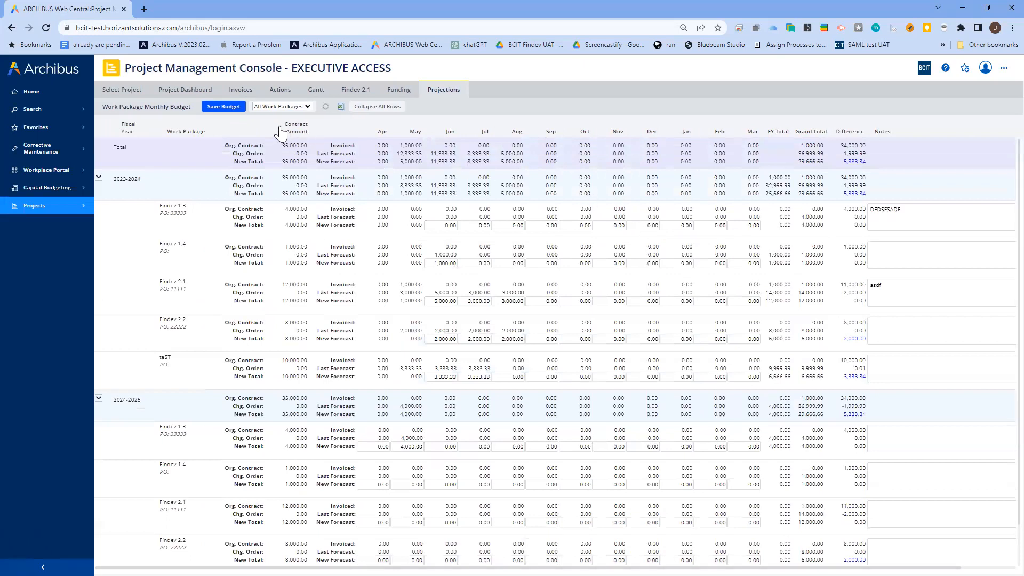
Step: Open the project dashboard, check the add options in the commitment report, and collapse its EQUIPMENT and FF&E rows
click(196, 90)
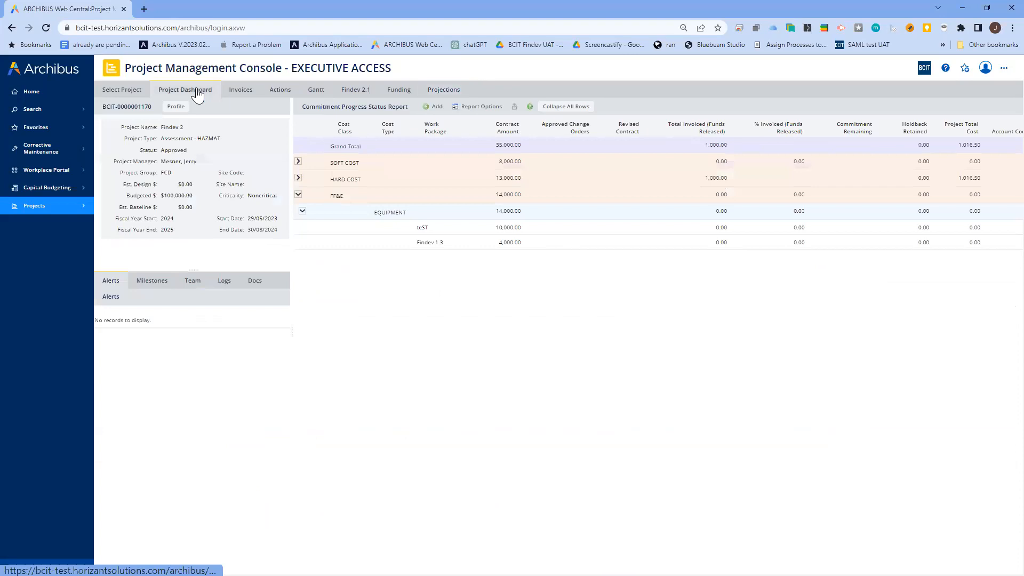
click(302, 211)
click(435, 108)
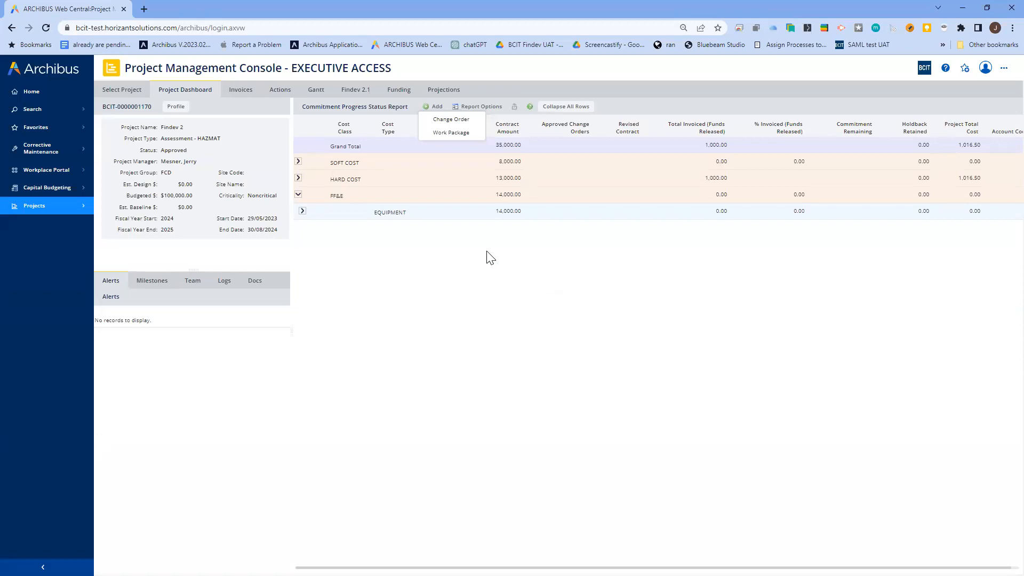
click(451, 132)
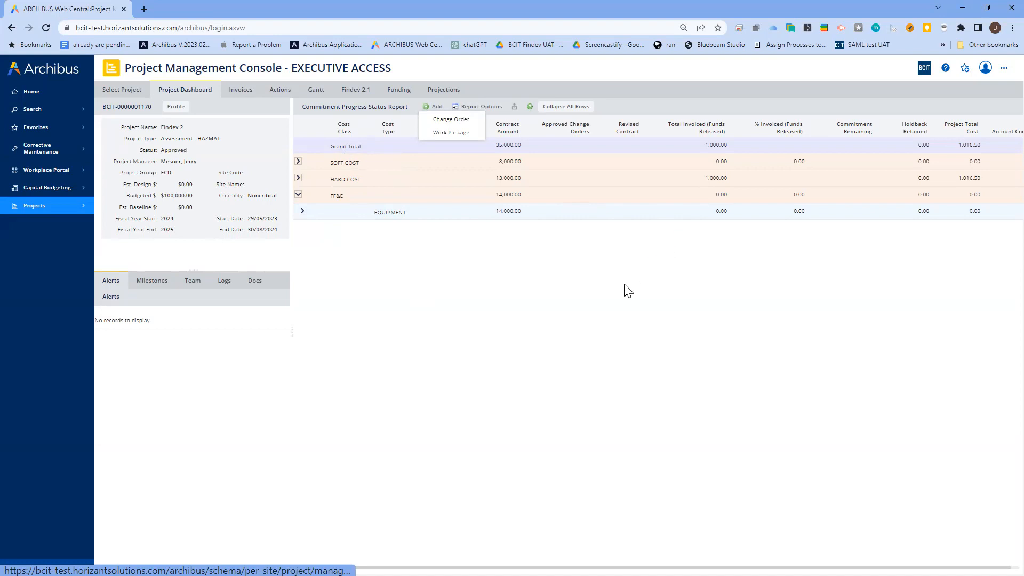
click(606, 303)
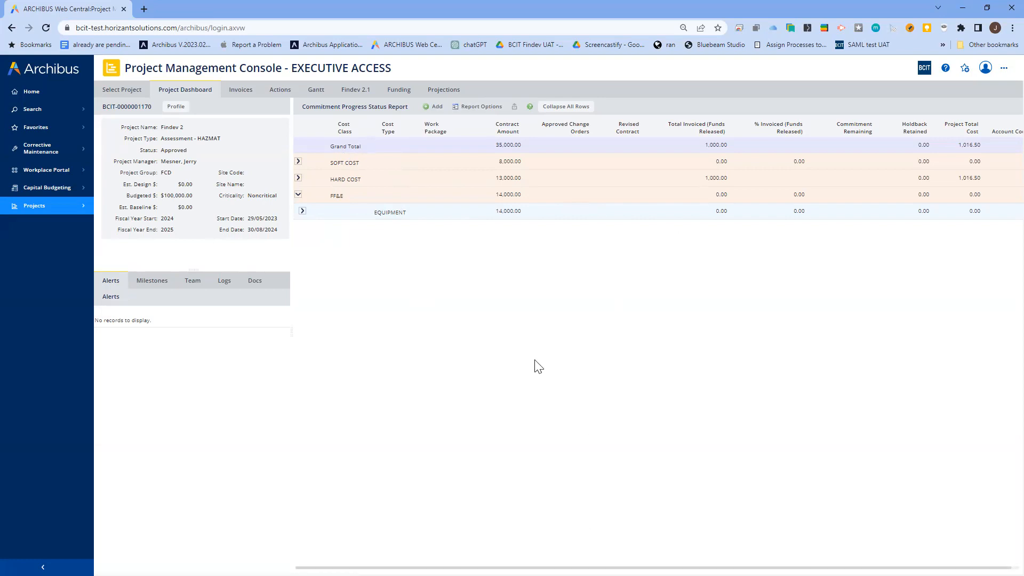
click(299, 196)
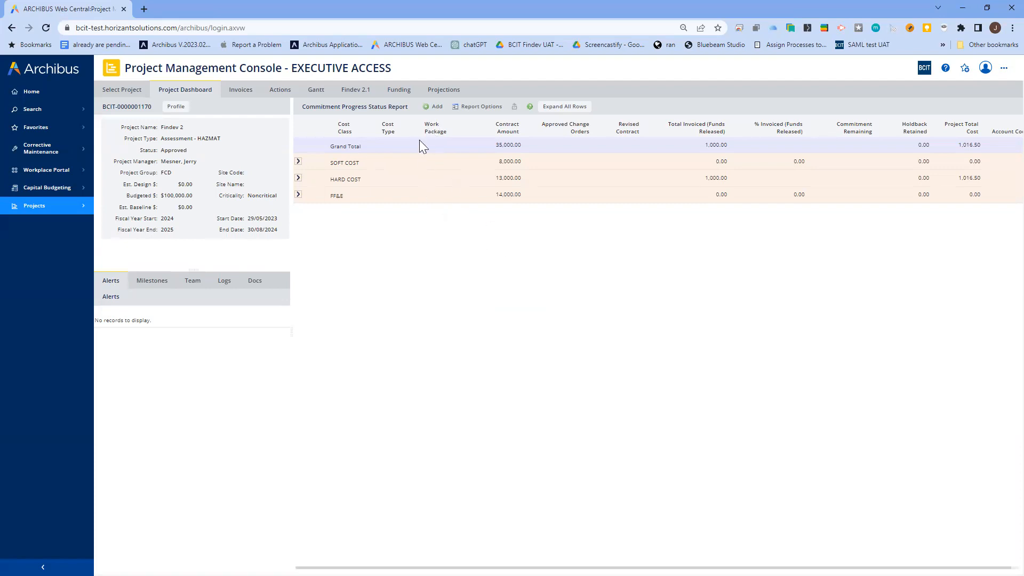
Step: Start a new work package from the Commitment Progress Status Report and name it "Mel TEst"
click(428, 109)
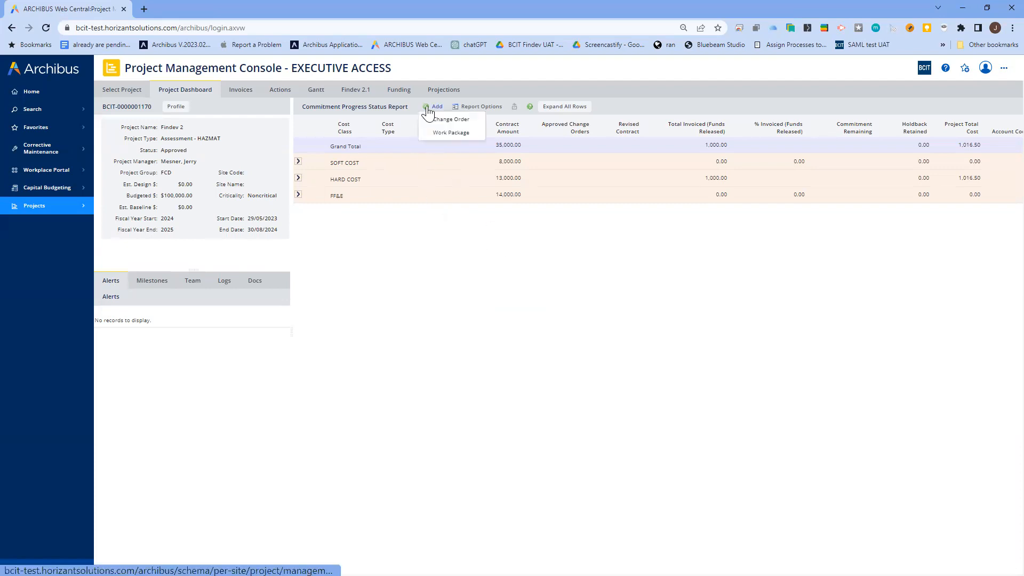
click(450, 132)
click(498, 263)
text(Mel TEst)
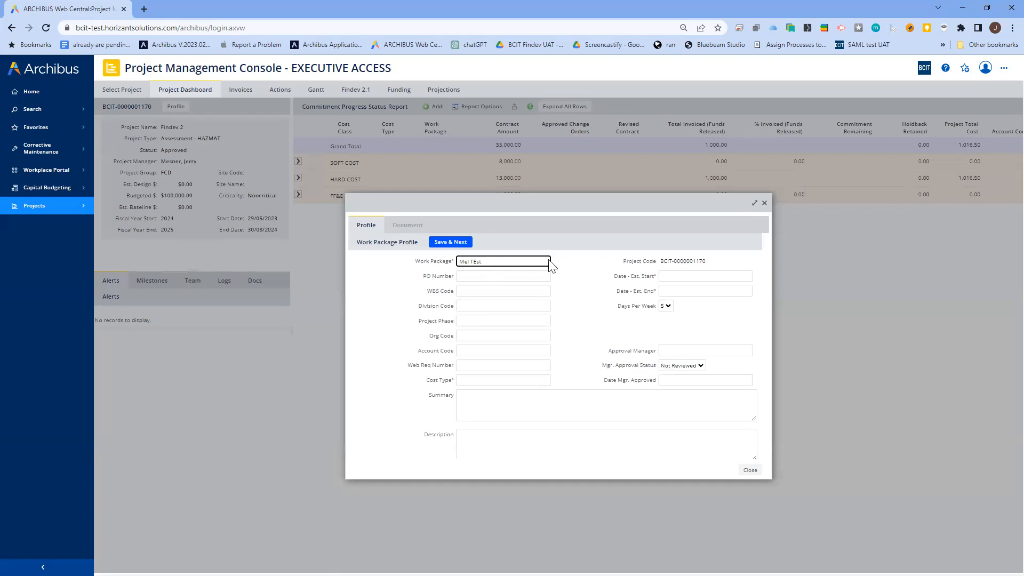
click(579, 315)
Step: Filter the cost types by the Hard Cost class and assign GENERAL CONTRACTOR to the new work package
mouse_move(536, 383)
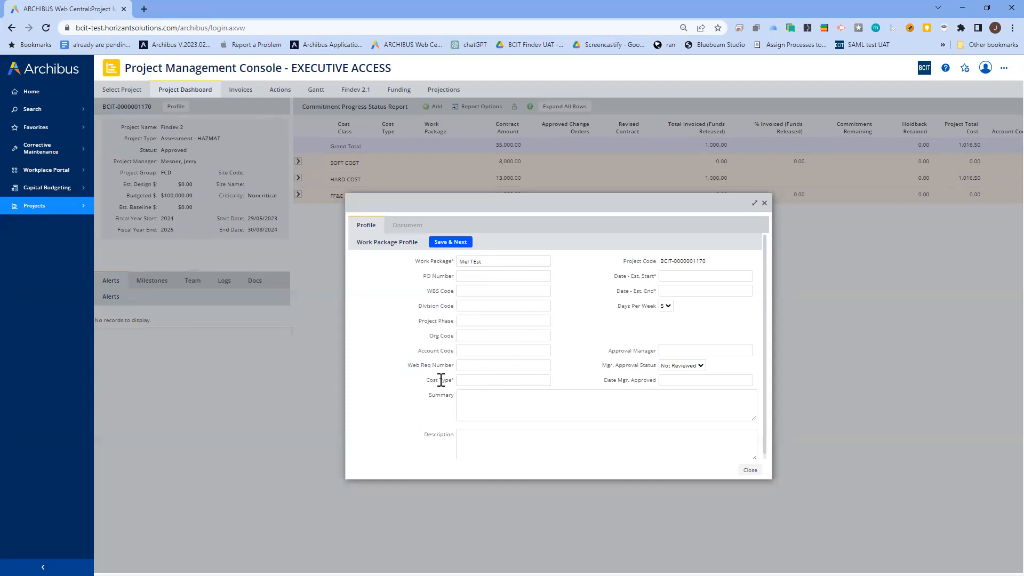
click(543, 384)
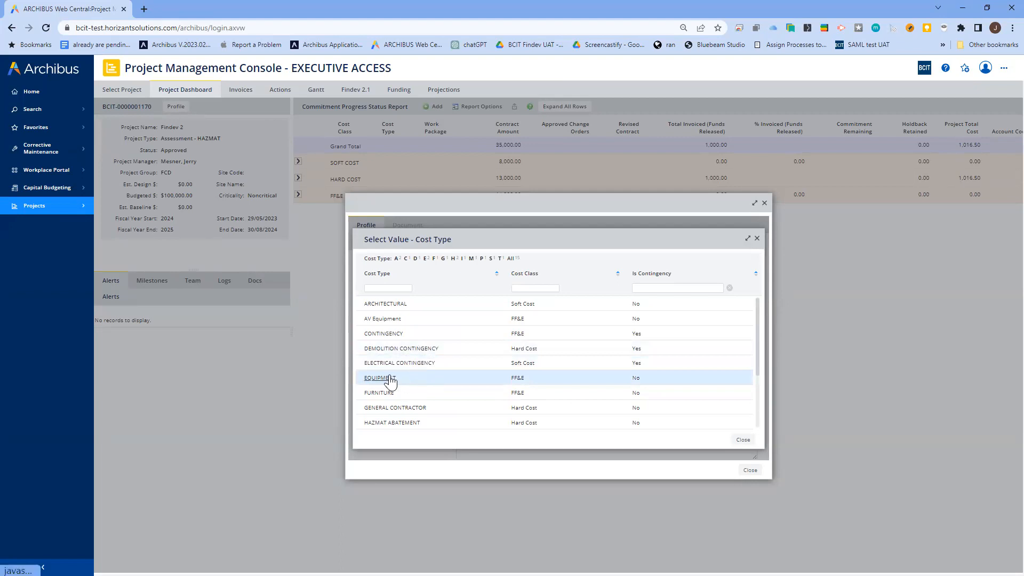
click(533, 290)
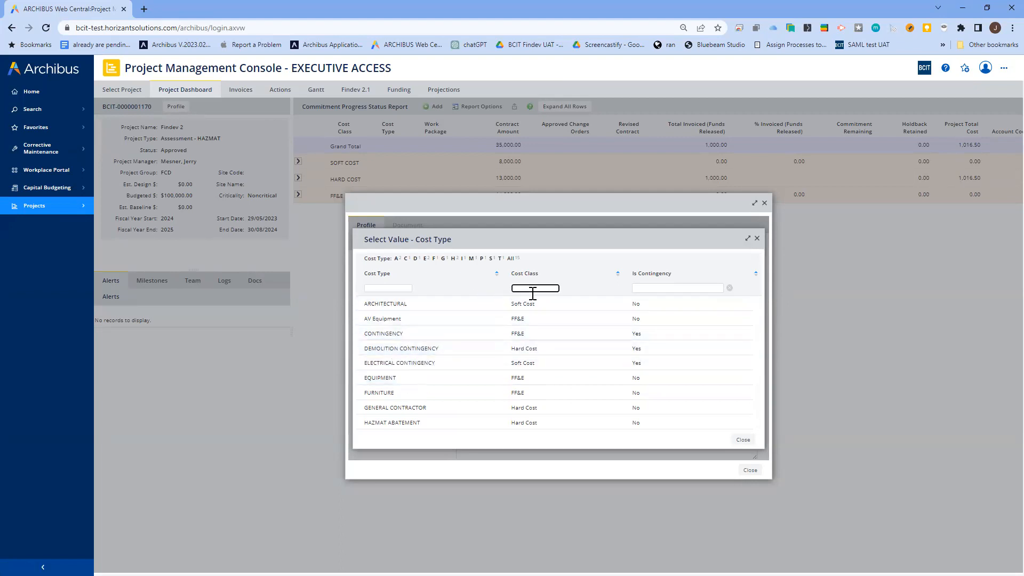
text(Hard Cost)
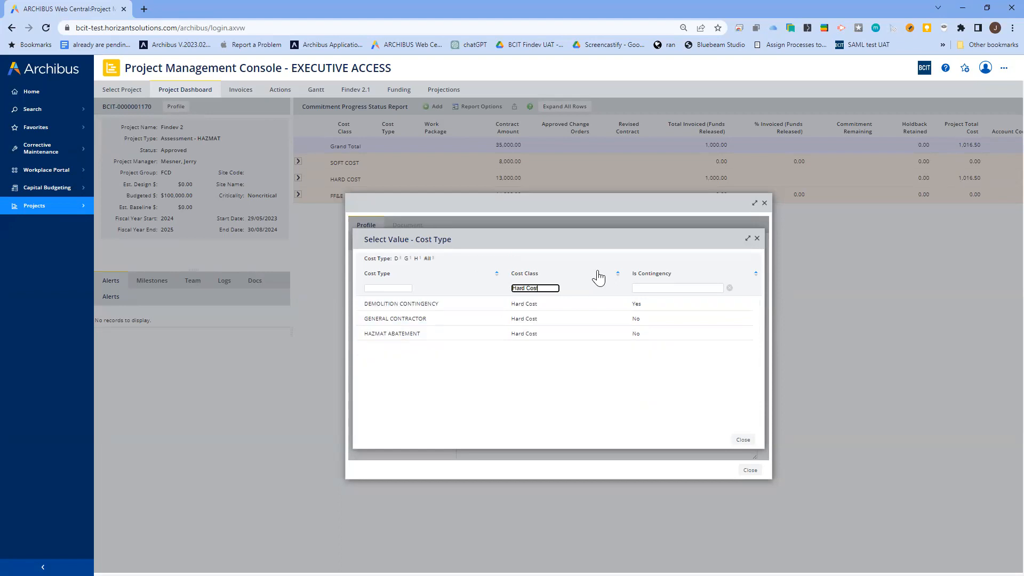
click(419, 319)
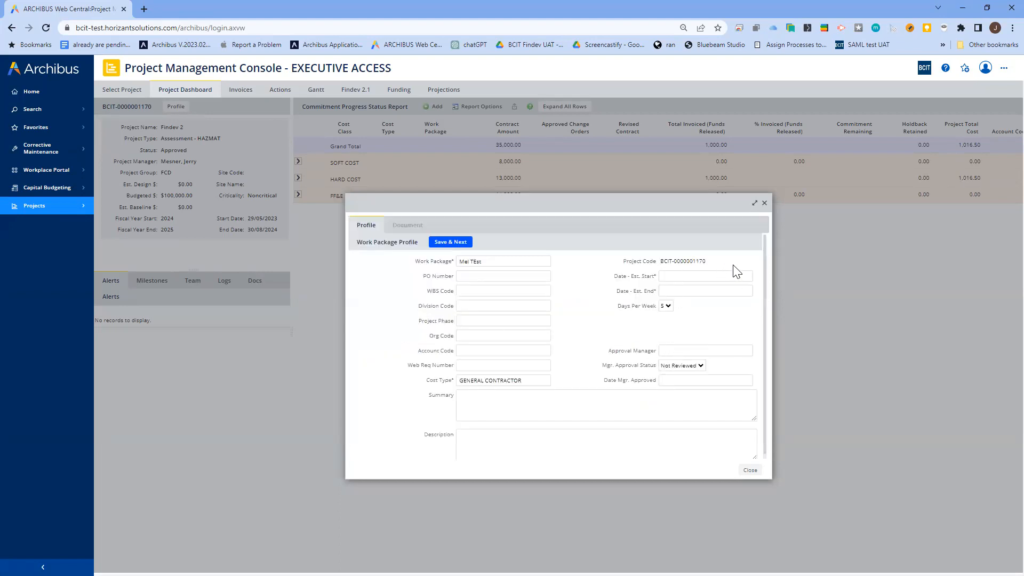
Step: Set the estimated start to 28/06/2023 and estimated end to 28/09/2023, and finish the work package without a document
click(747, 276)
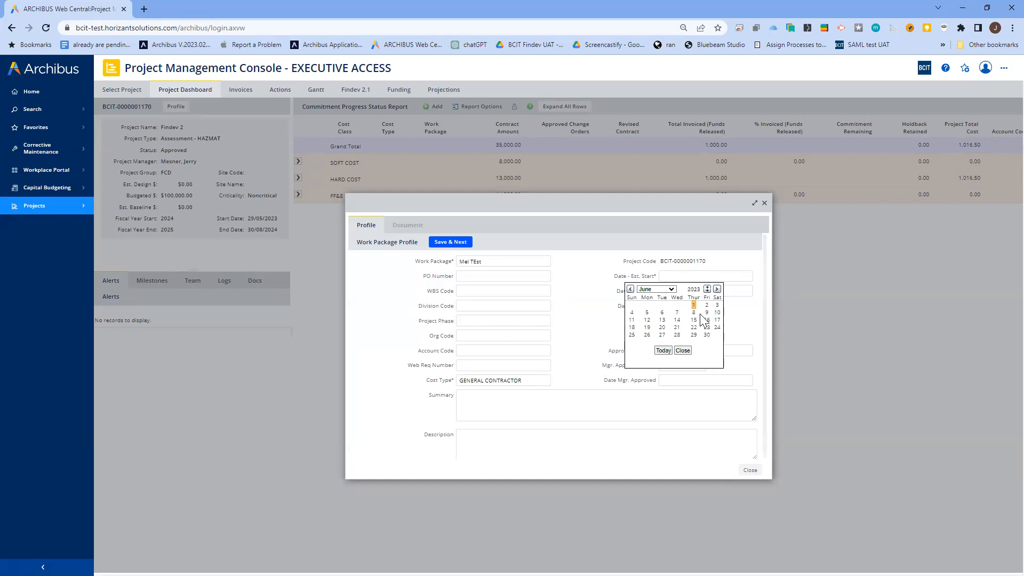
click(677, 335)
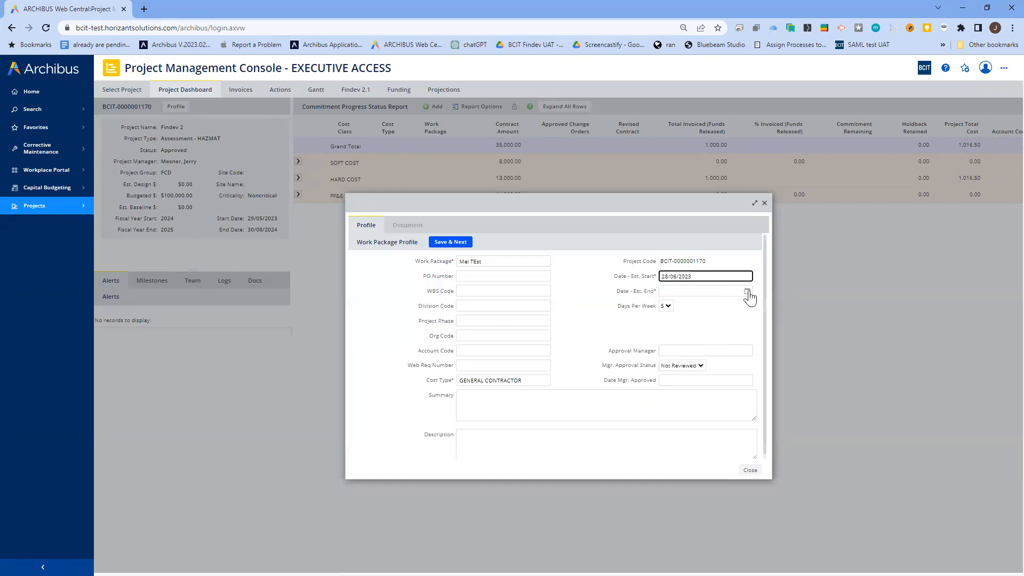
click(747, 292)
click(717, 303)
click(717, 303)
click(717, 303)
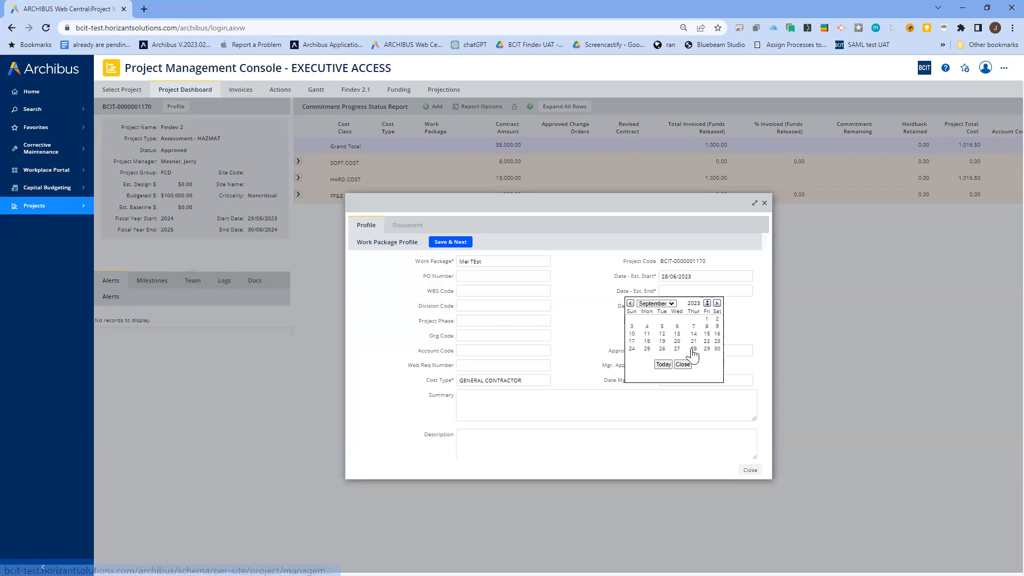
click(693, 349)
click(673, 327)
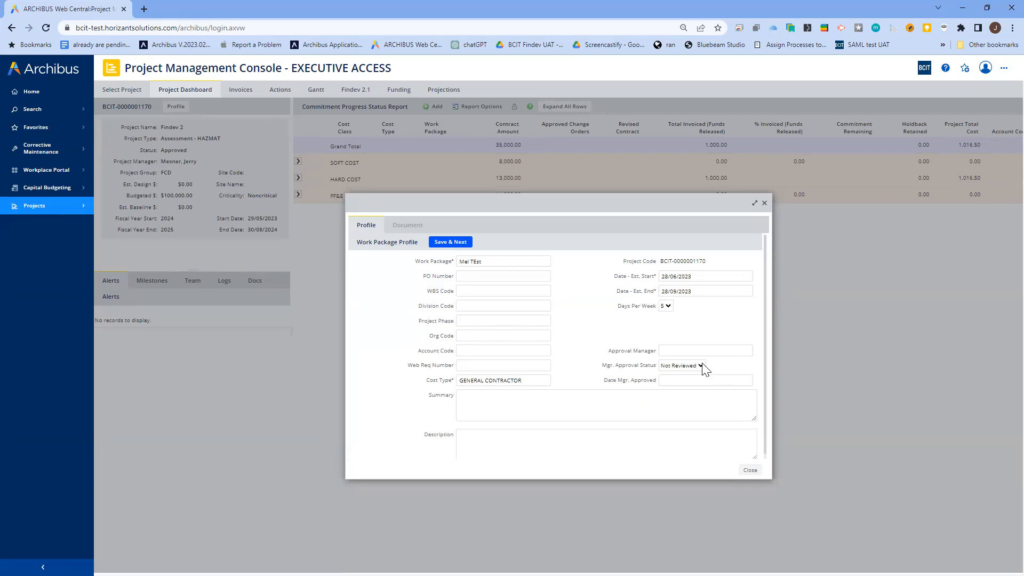
click(455, 243)
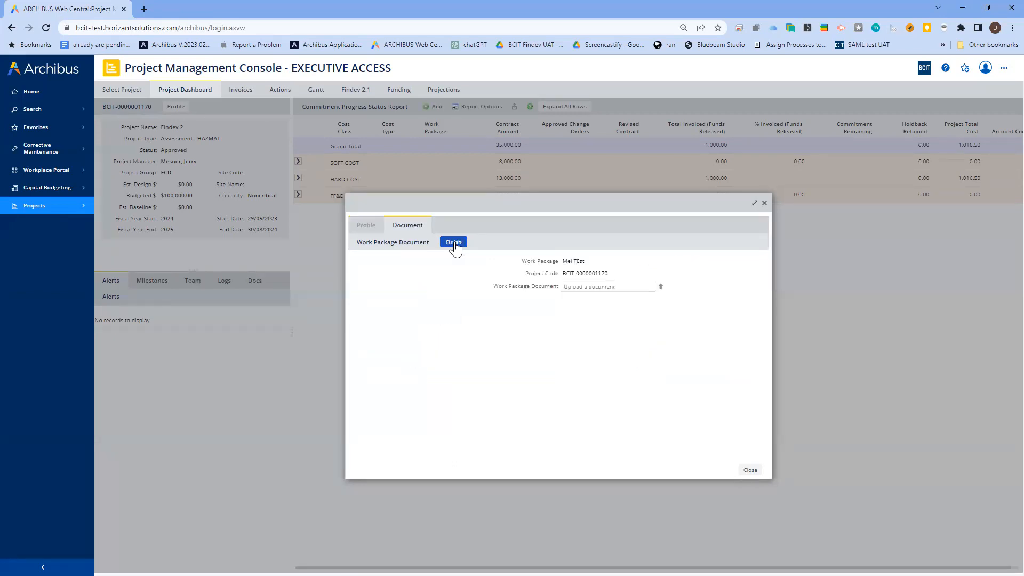
click(454, 242)
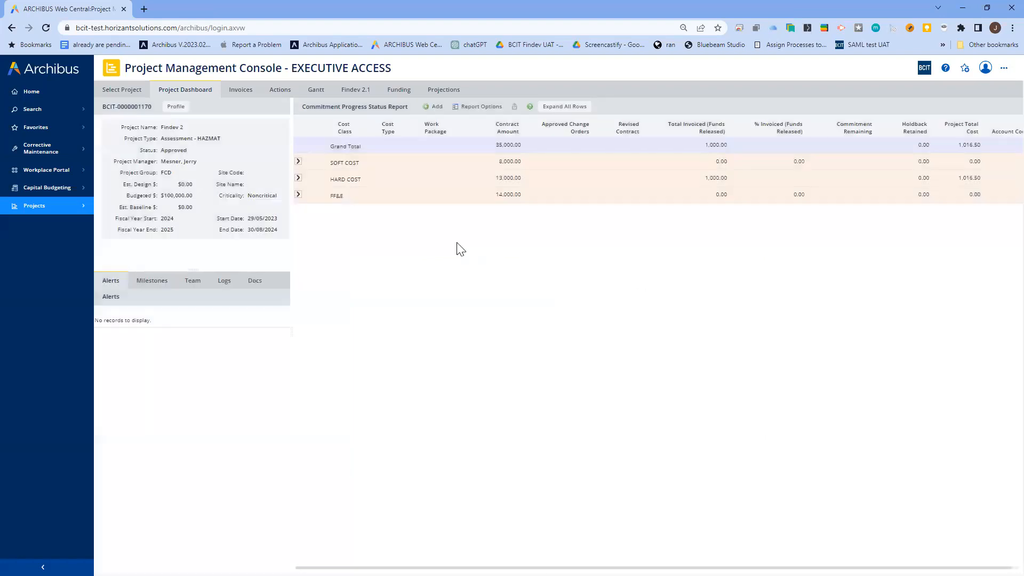
Step: Expand HARD COST and its GENERAL CONTRACTOR row in the commitment report to find the Mel TEst work package
click(299, 195)
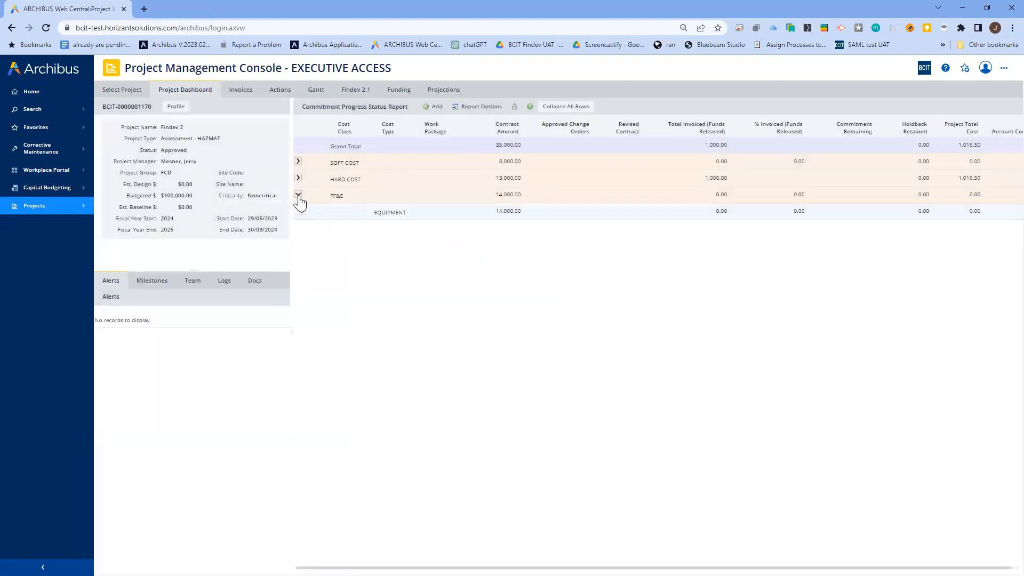
click(298, 196)
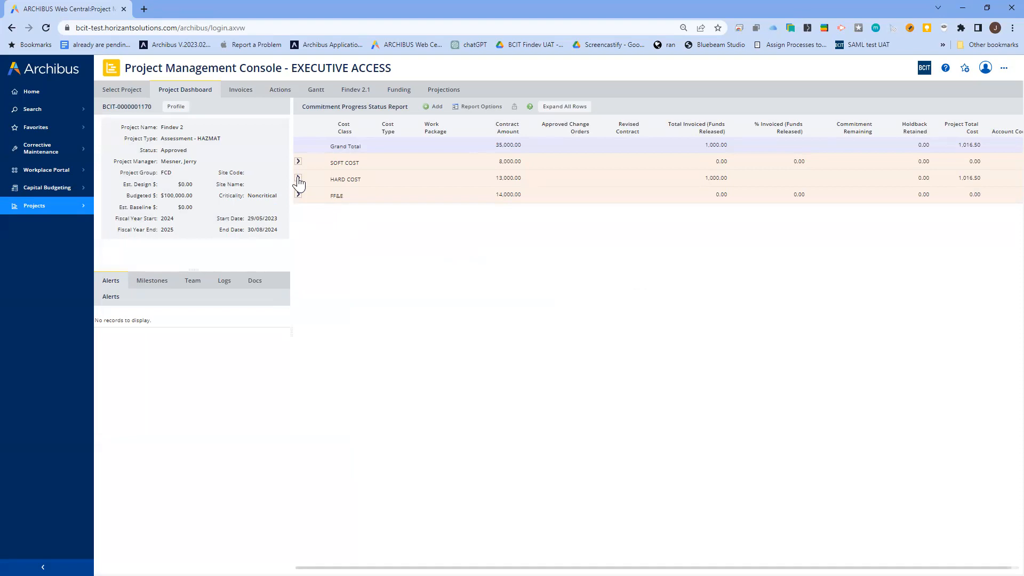
click(298, 178)
click(302, 210)
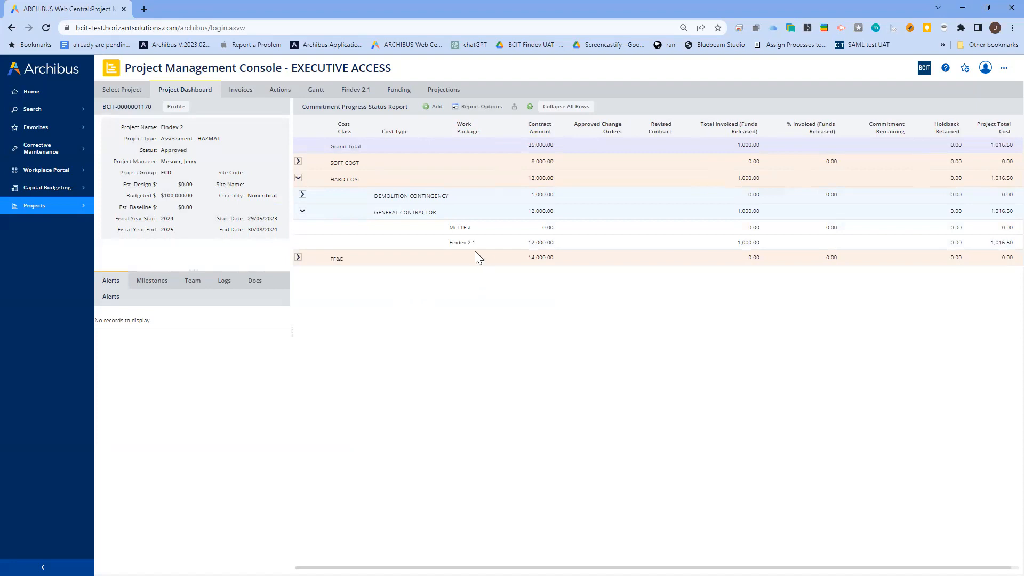
Step: Skip the bidding process for Mel TEst and enter vendor JJMCON with a contract amount of 10,000
click(463, 228)
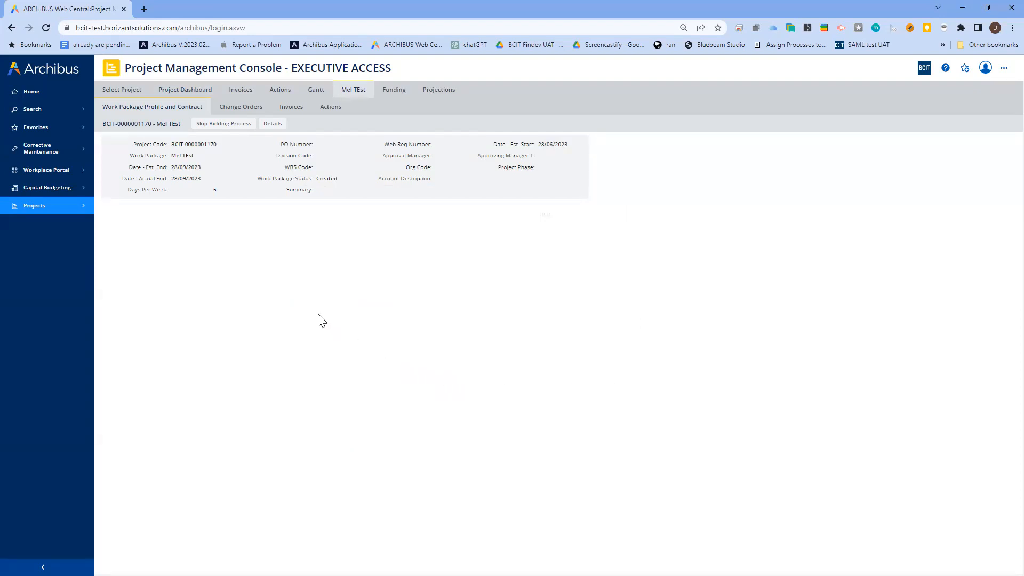
click(226, 126)
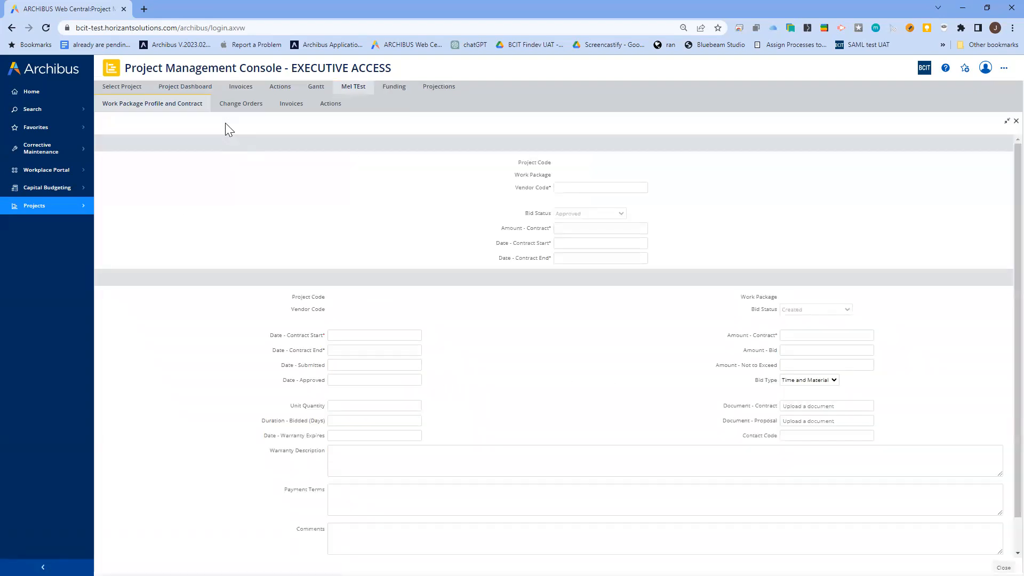
click(647, 205)
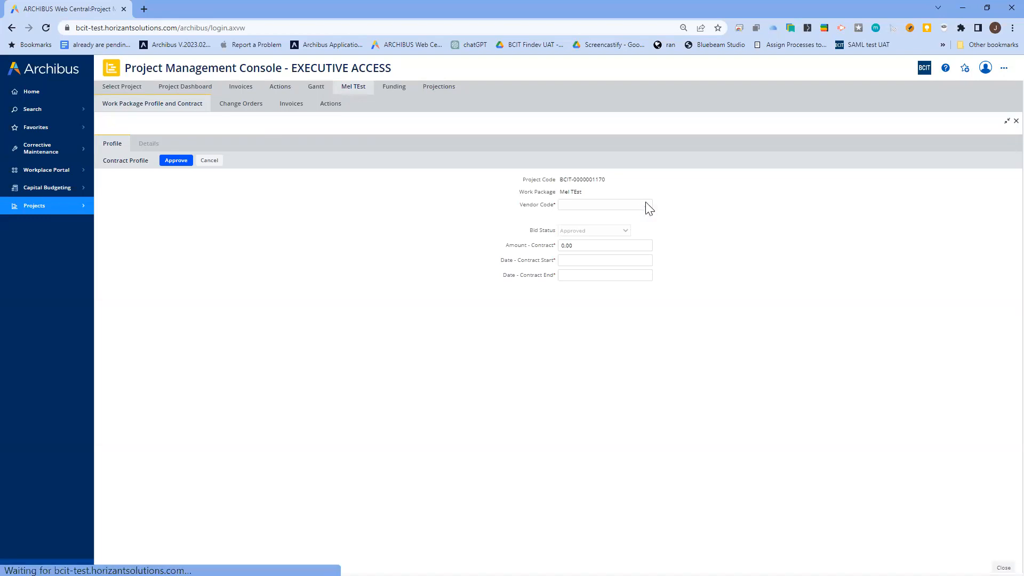
click(392, 289)
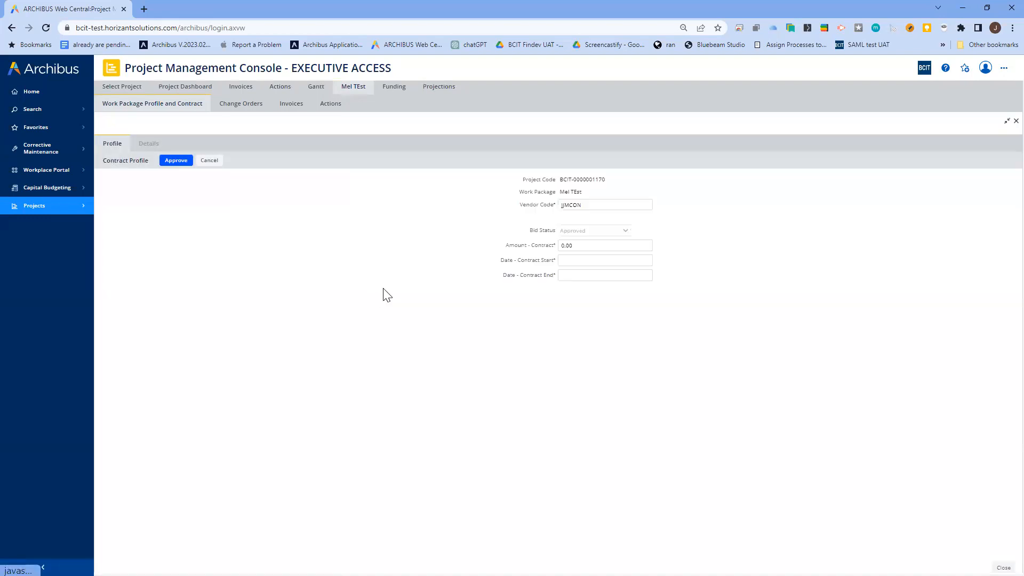
click(610, 247)
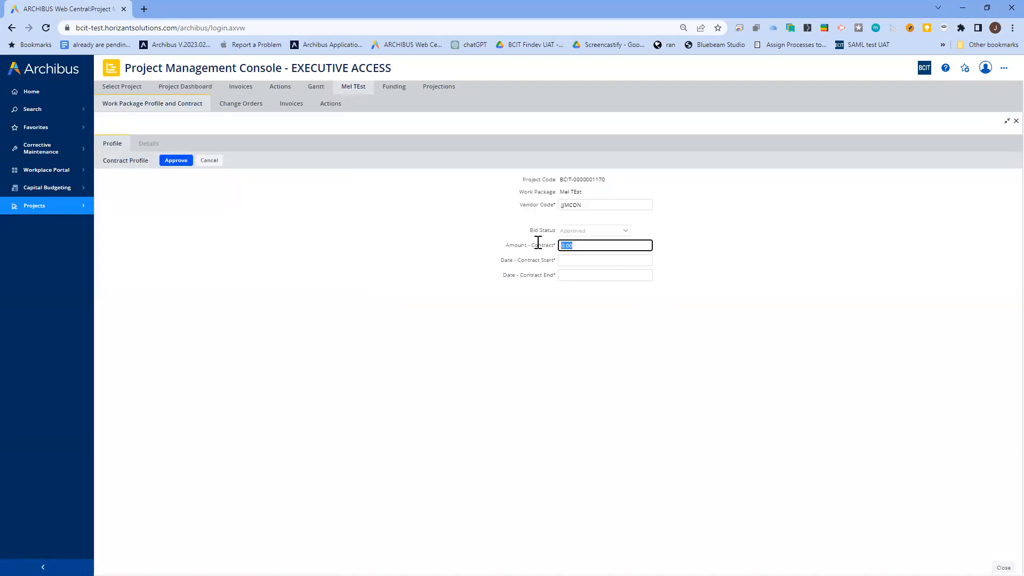
text(100000)
Step: Set the contract dates from 01/06/2023 to 30/09/2023, and approve and sign the contract
click(646, 263)
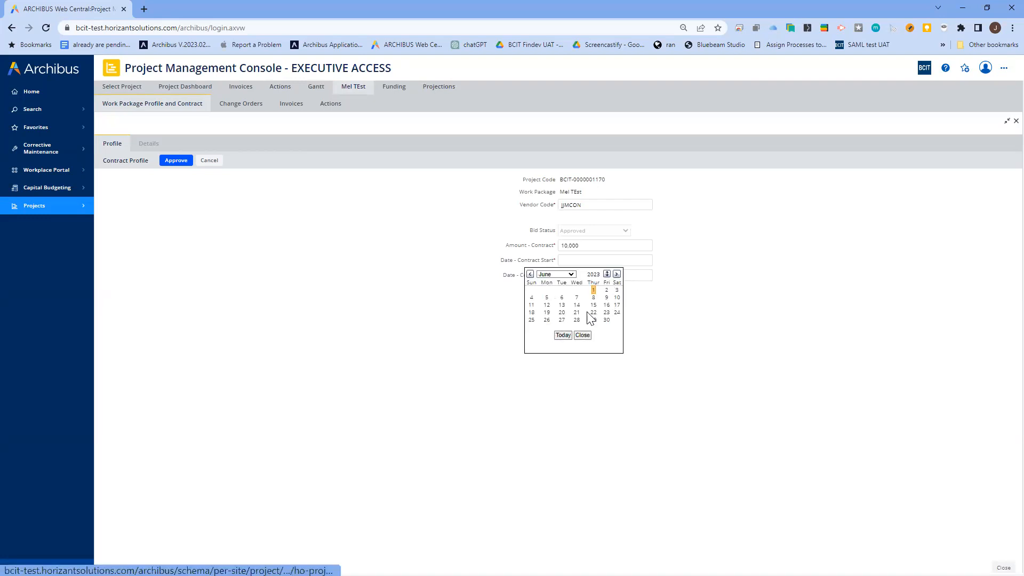
click(594, 290)
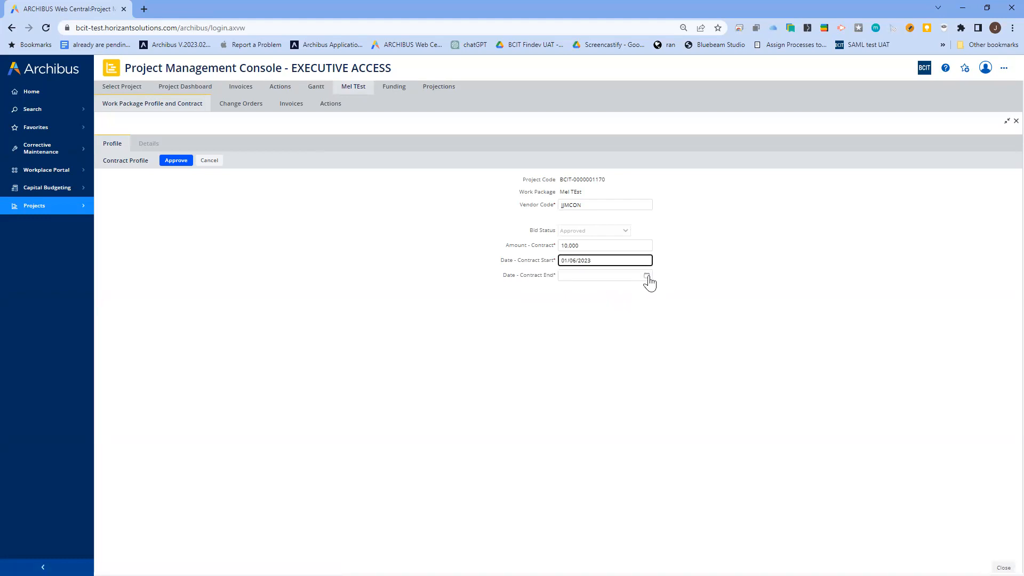
click(646, 276)
click(616, 288)
click(616, 288)
click(617, 288)
click(616, 334)
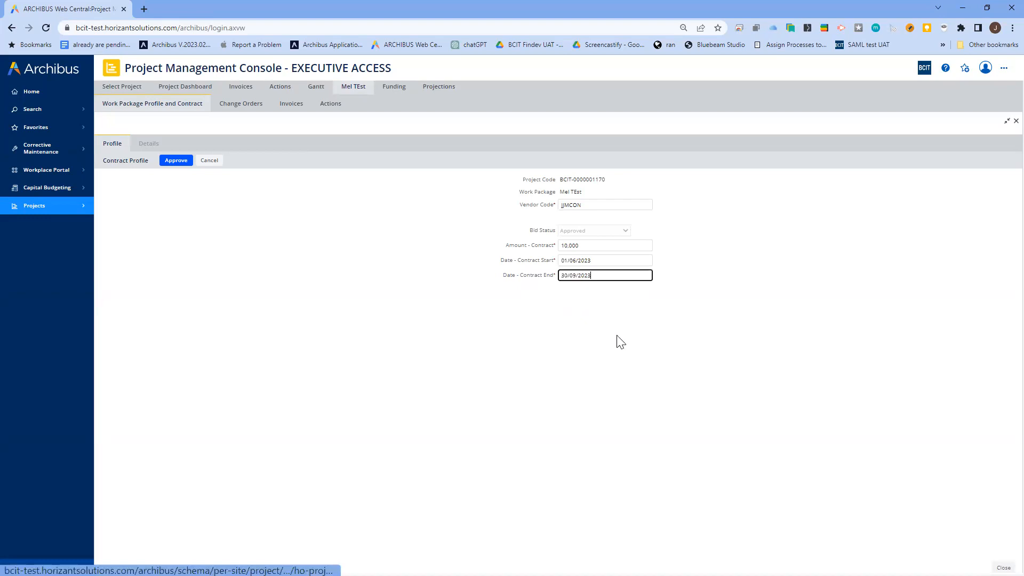
click(177, 160)
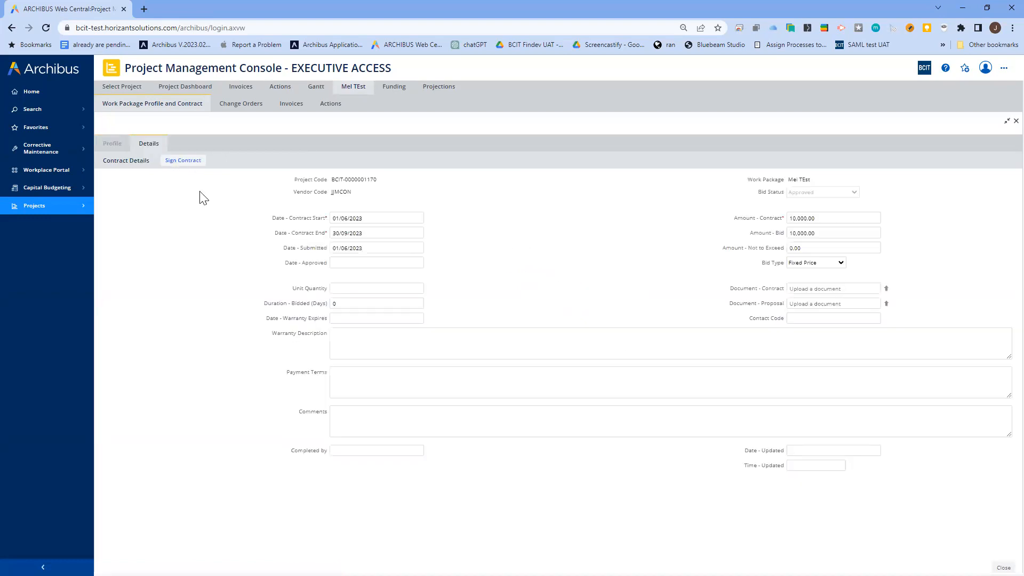
click(187, 163)
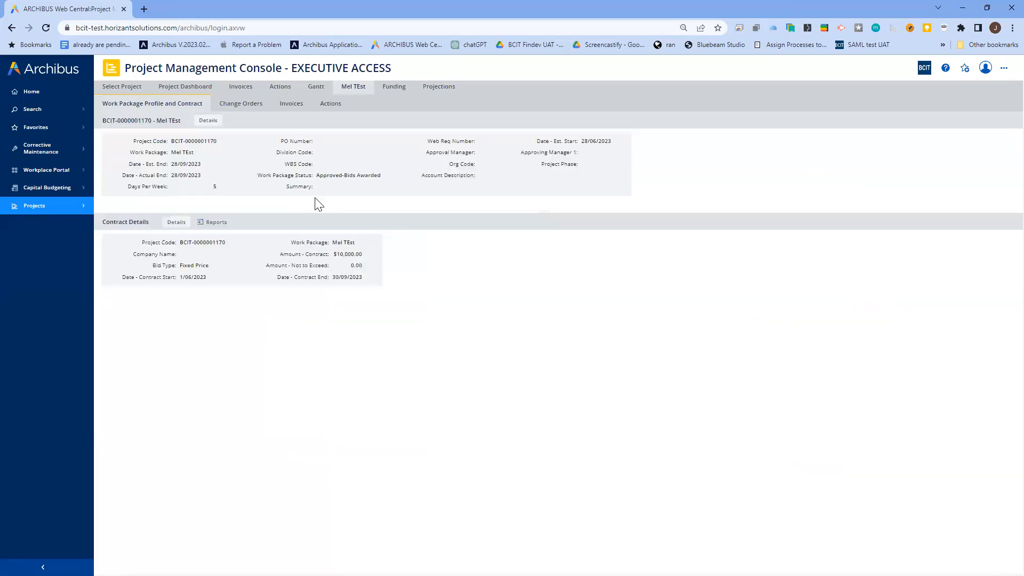
Step: Examine the project projections, comparing Mel TEst's contract amount and monthly forecasts with Findev 2.1's May invoiced and forecast amounts
click(445, 90)
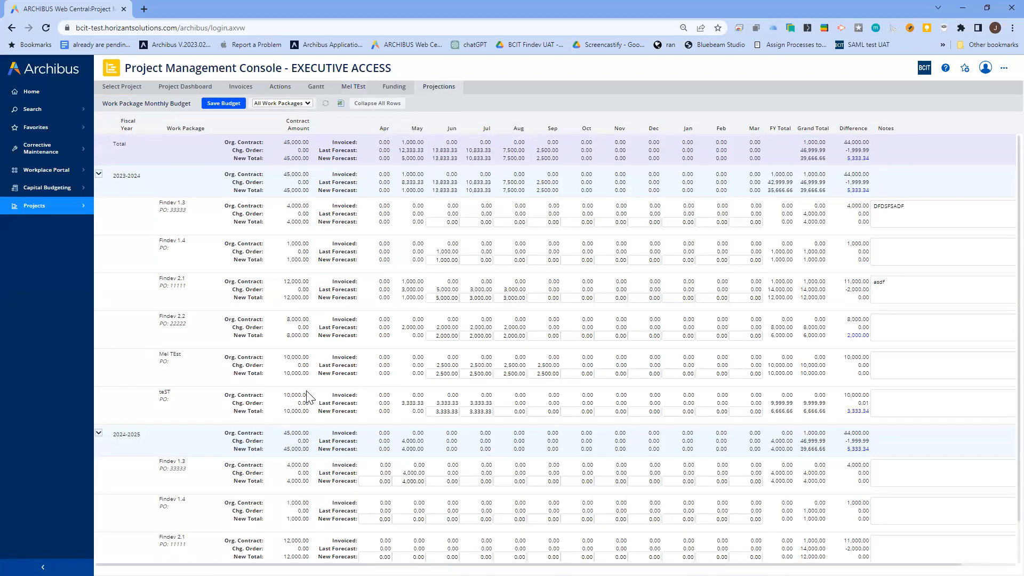
double_click(293, 373)
click(450, 373)
click(400, 360)
drag(385, 357, 412, 364)
double_click(412, 282)
double_click(412, 297)
double_click(409, 282)
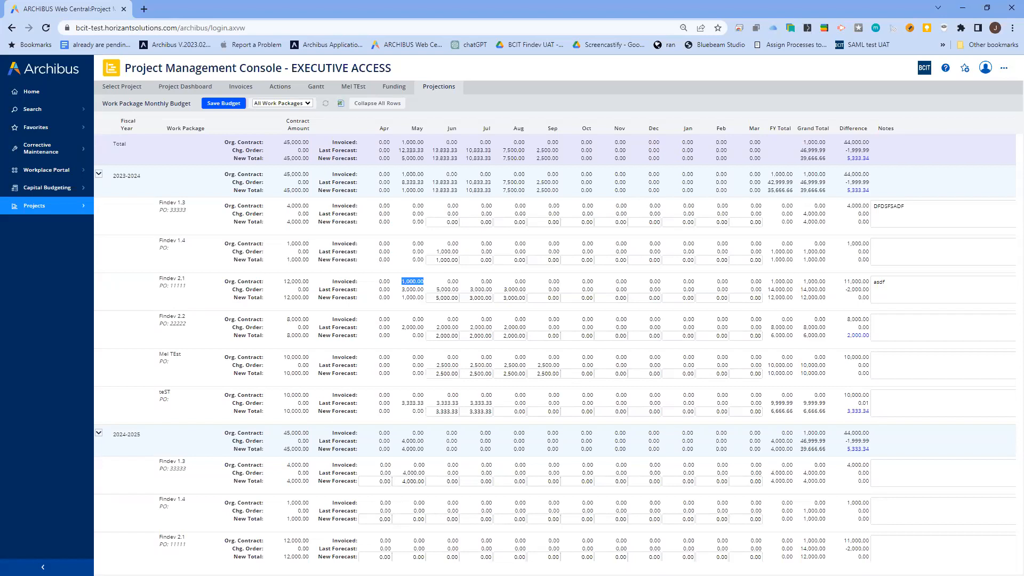
Step: Open the profile and contract of work package Findev 1.3 from the 2023-2024 projections
click(170, 216)
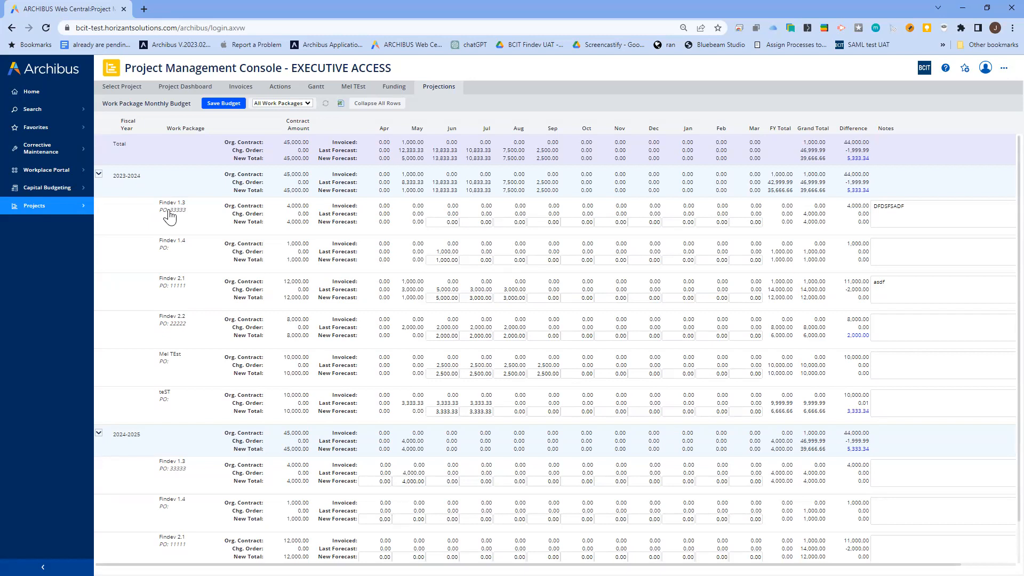
click(169, 206)
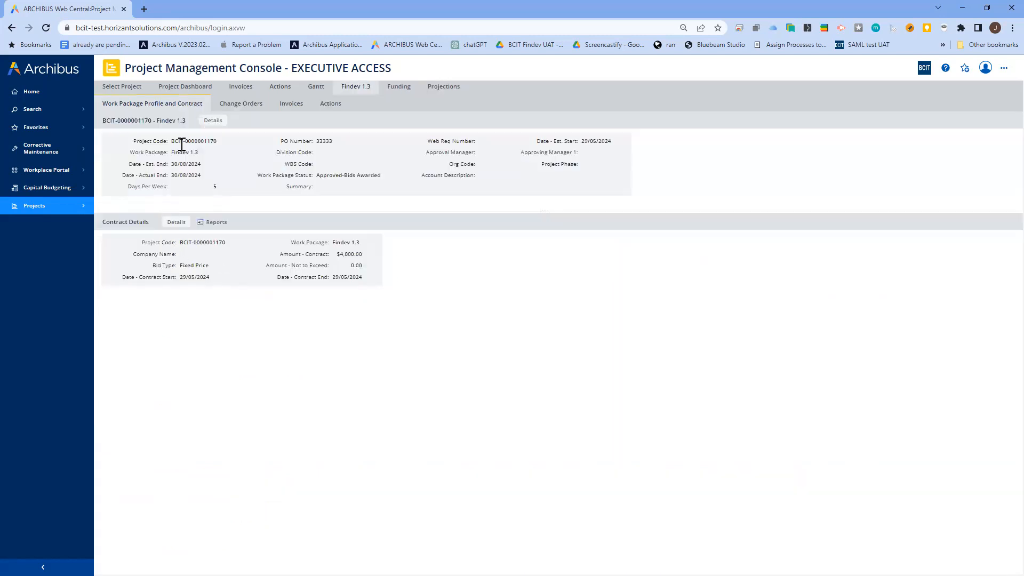
Step: Review the estimated and actual start and end dates in Findev 1.3's work package profile, and close it without saving
click(213, 119)
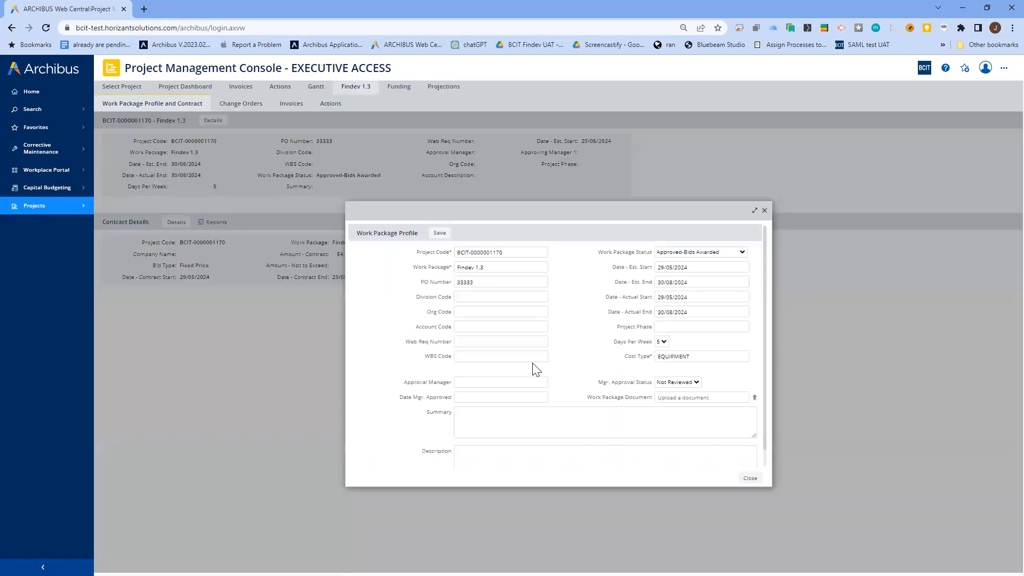
click(706, 295)
click(707, 281)
click(673, 267)
drag(554, 211, 517, 204)
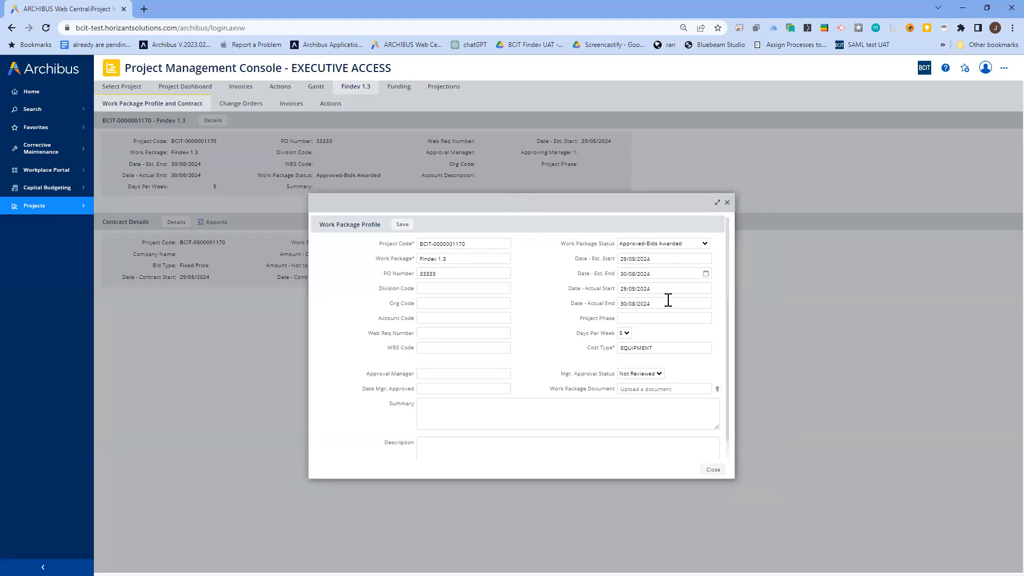
click(726, 203)
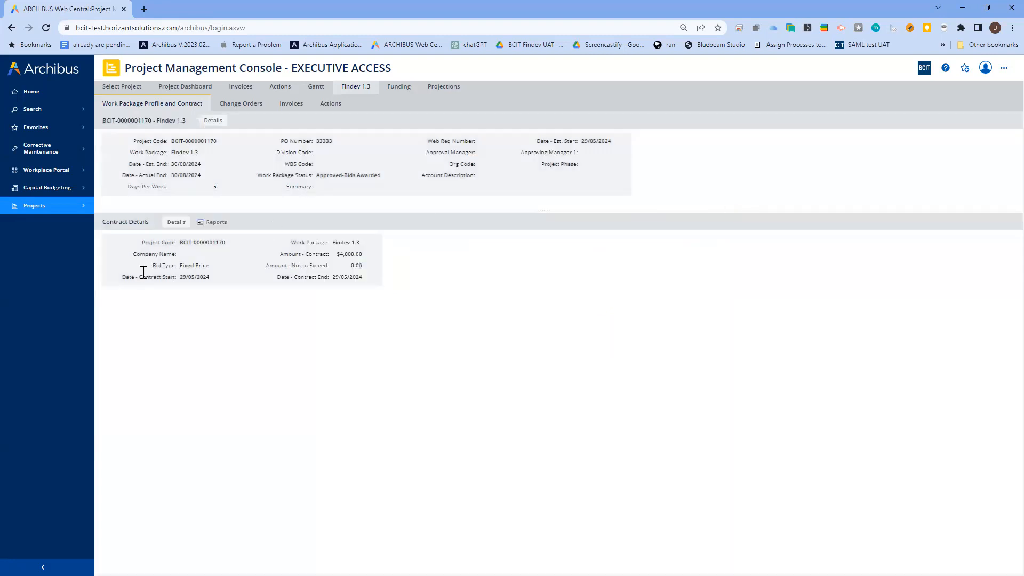
Step: Check the contract amount in Findev 1.3's contract details, and close them without saving
click(177, 222)
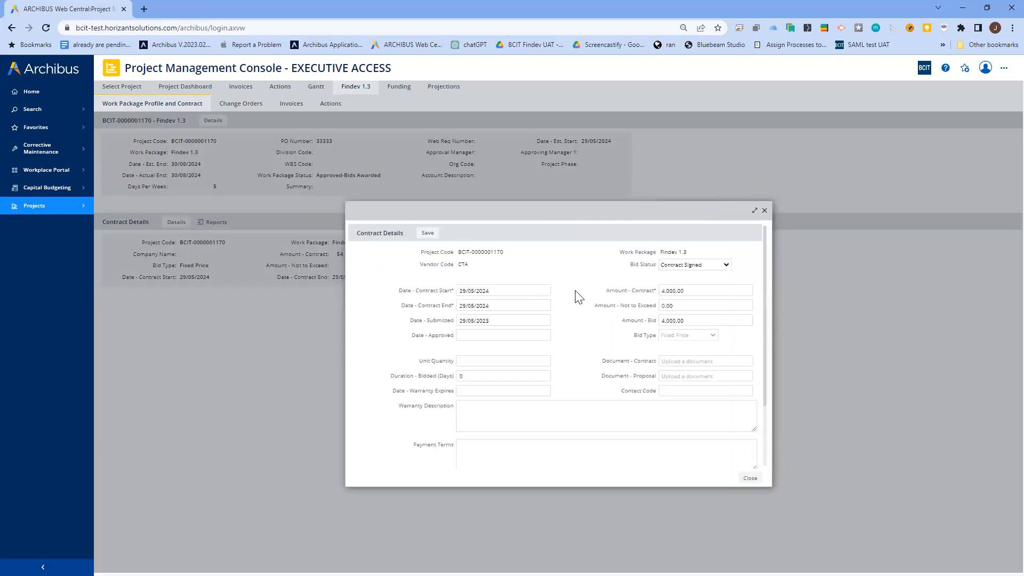
click(684, 291)
click(763, 210)
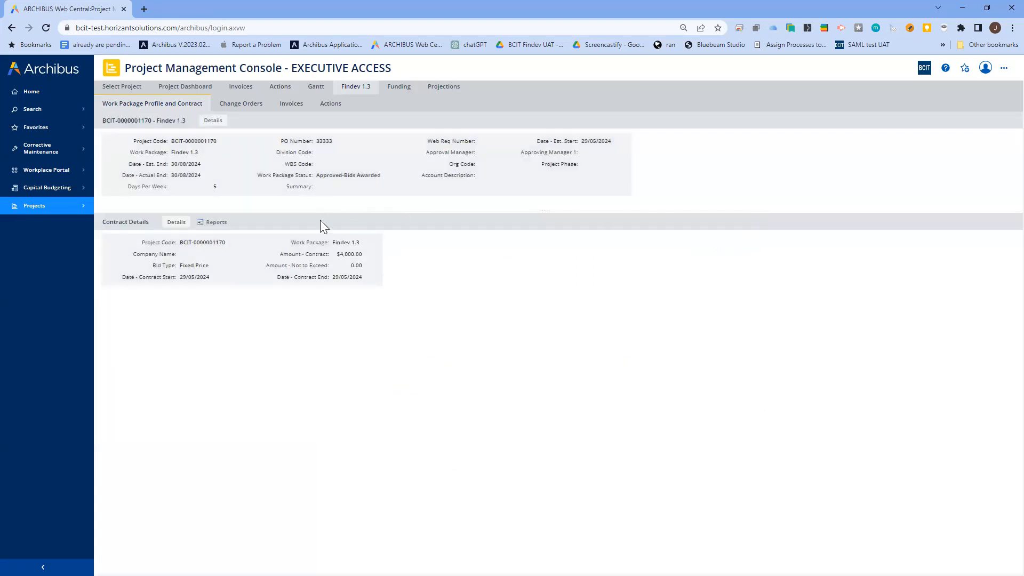
Step: Reopen Findev 1.3's work package profile to recheck its estimated start date, and close it without changes
click(212, 121)
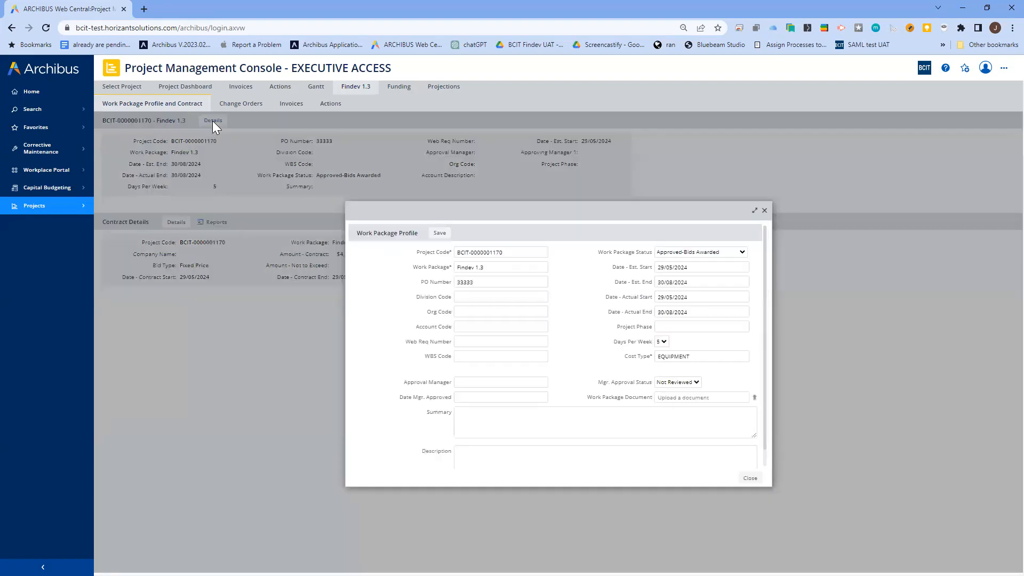
click(733, 267)
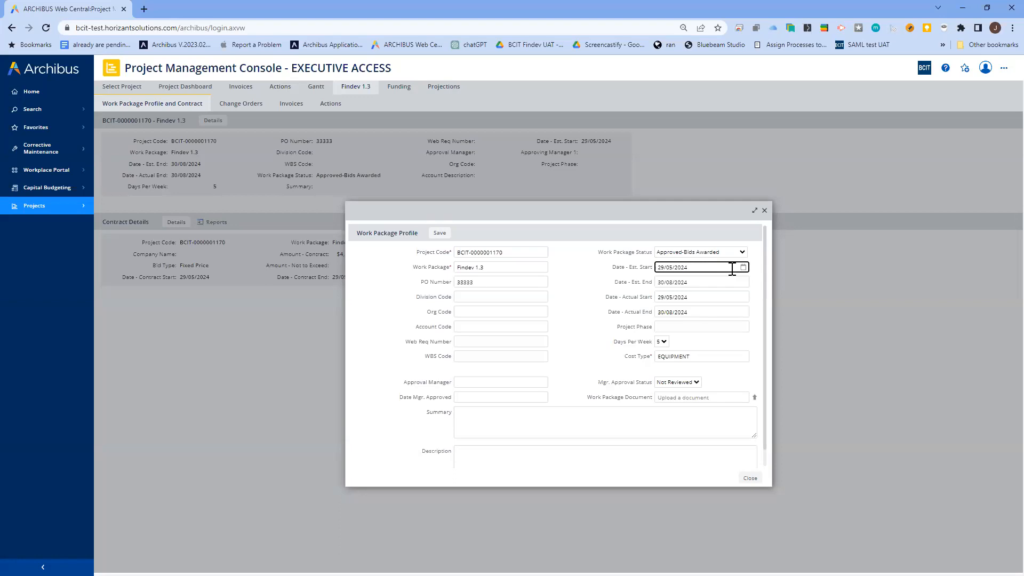
click(764, 212)
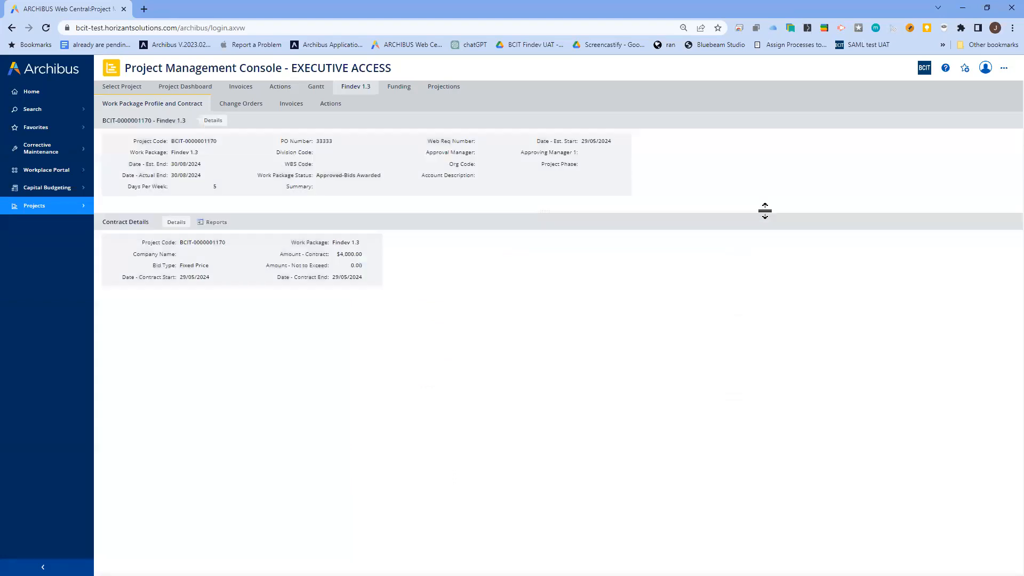